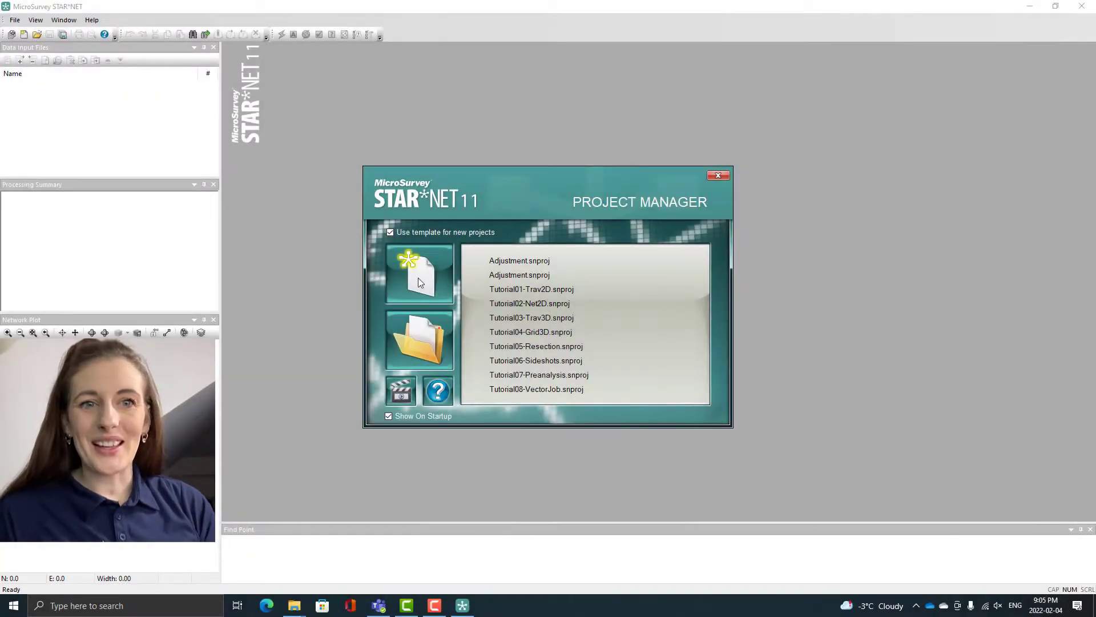
- Open the Adjustment.snproj project from the AutoAdjust1 folder
{"action": "left_click", "coordinate": [426, 352]}
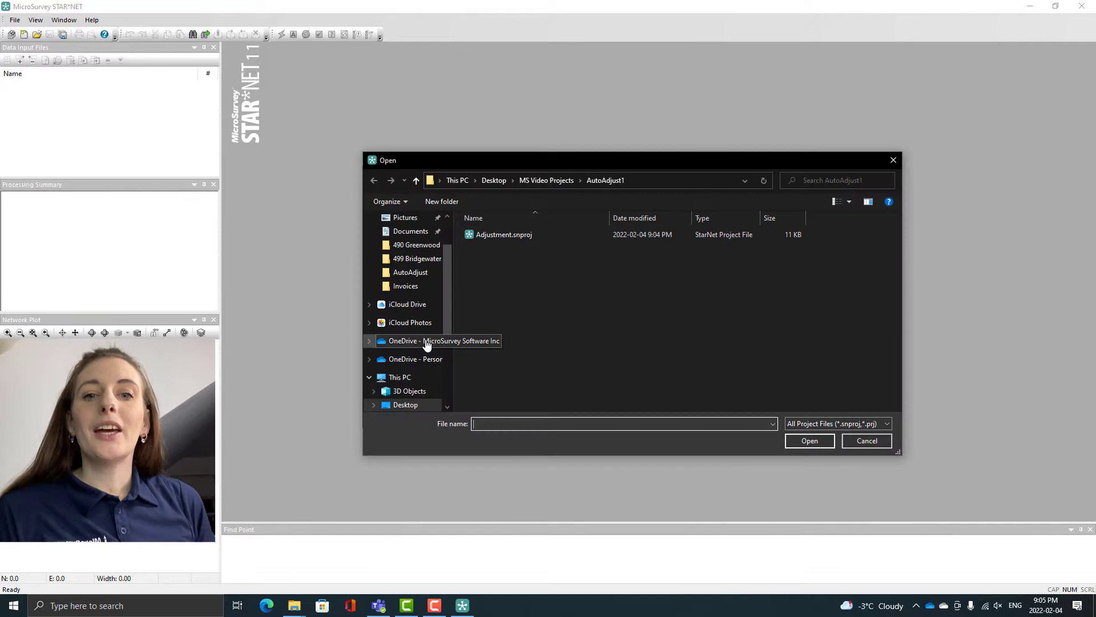
{"action": "left_click", "coordinate": [484, 238]}
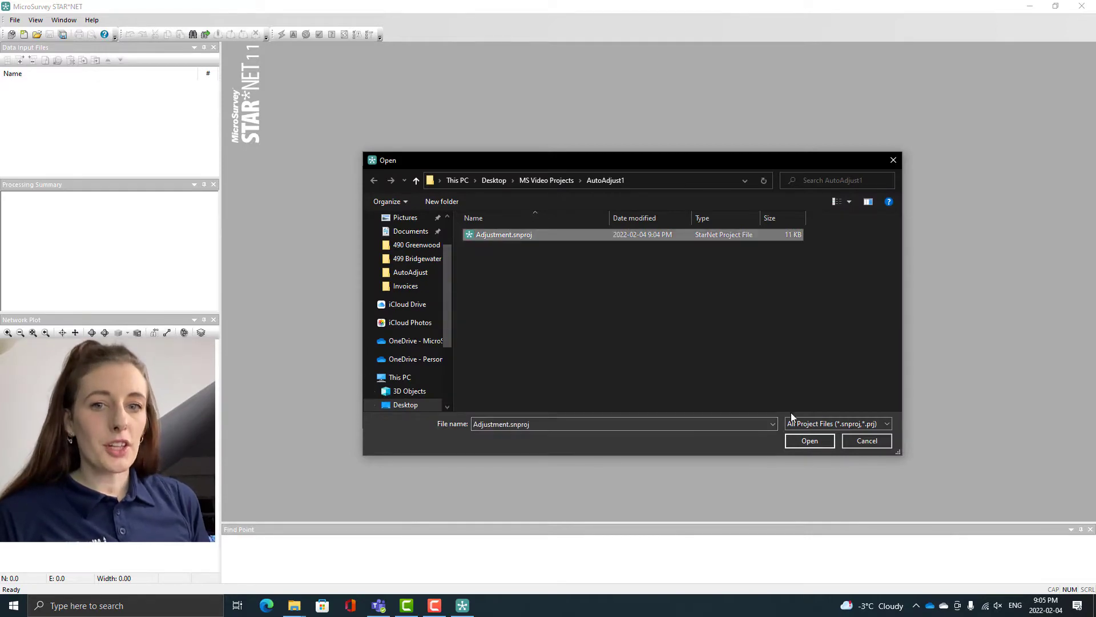
{"action": "left_click", "coordinate": [808, 440]}
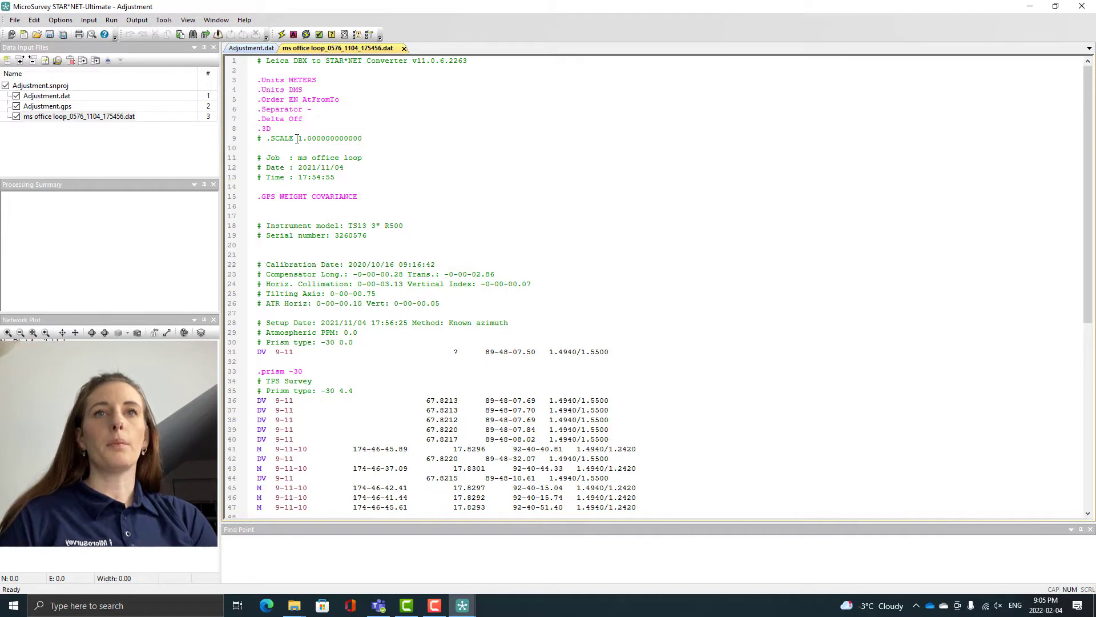
{"action": "key", "text": "F10"}
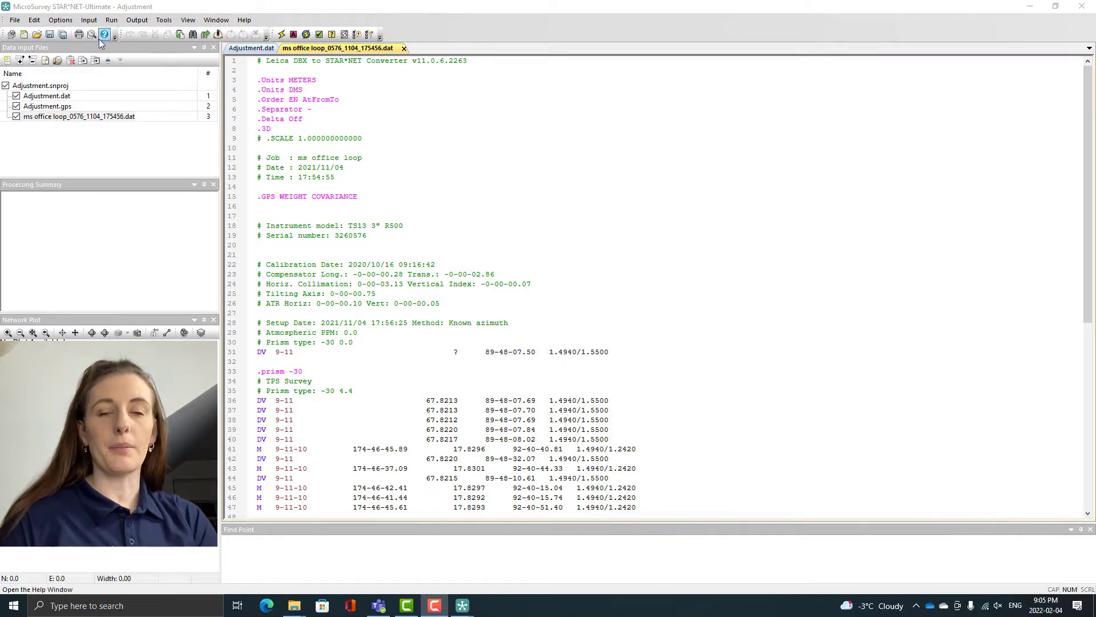
{"action": "left_click", "coordinate": [60, 20]}
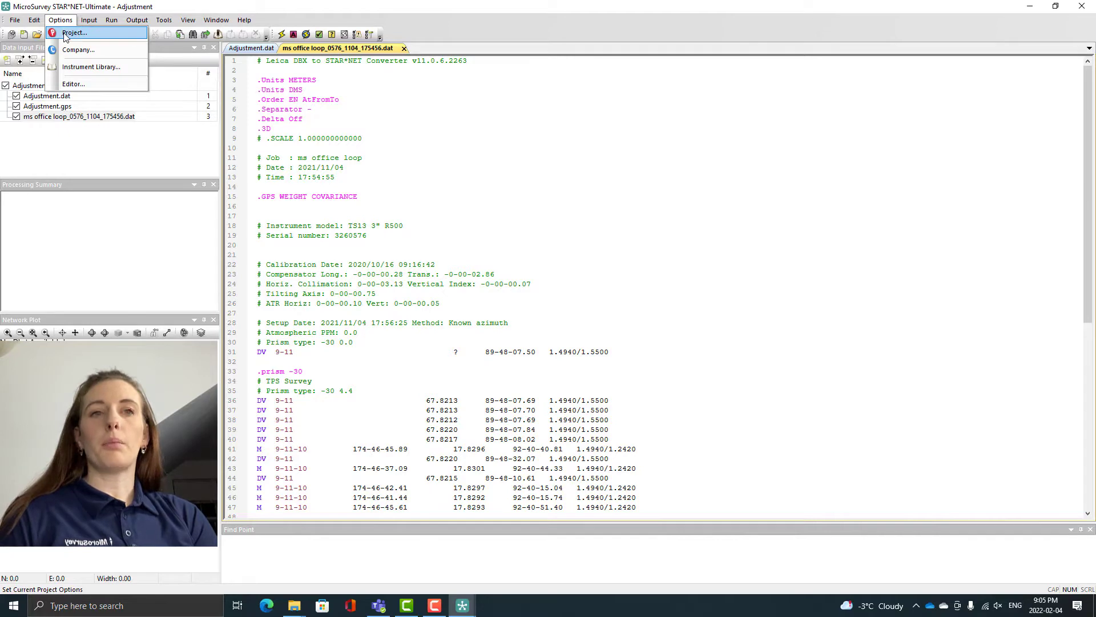
- Set the project's Modeling geoid file to HT2_0-BC.byn and apply the options
{"action": "left_click", "coordinate": [66, 33]}
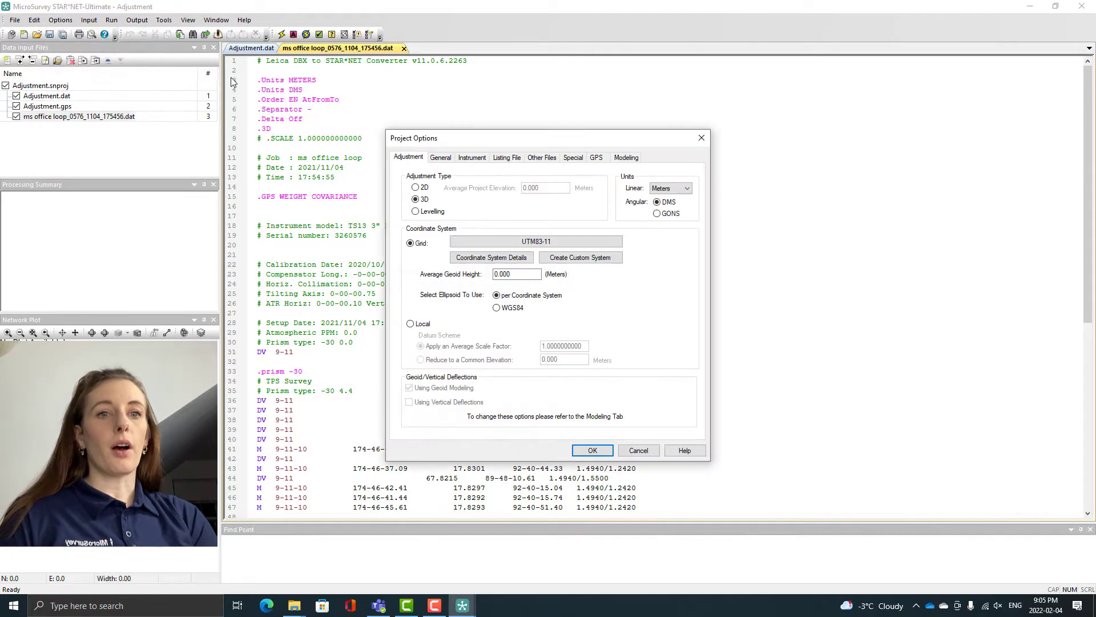
{"action": "left_click", "coordinate": [637, 162]}
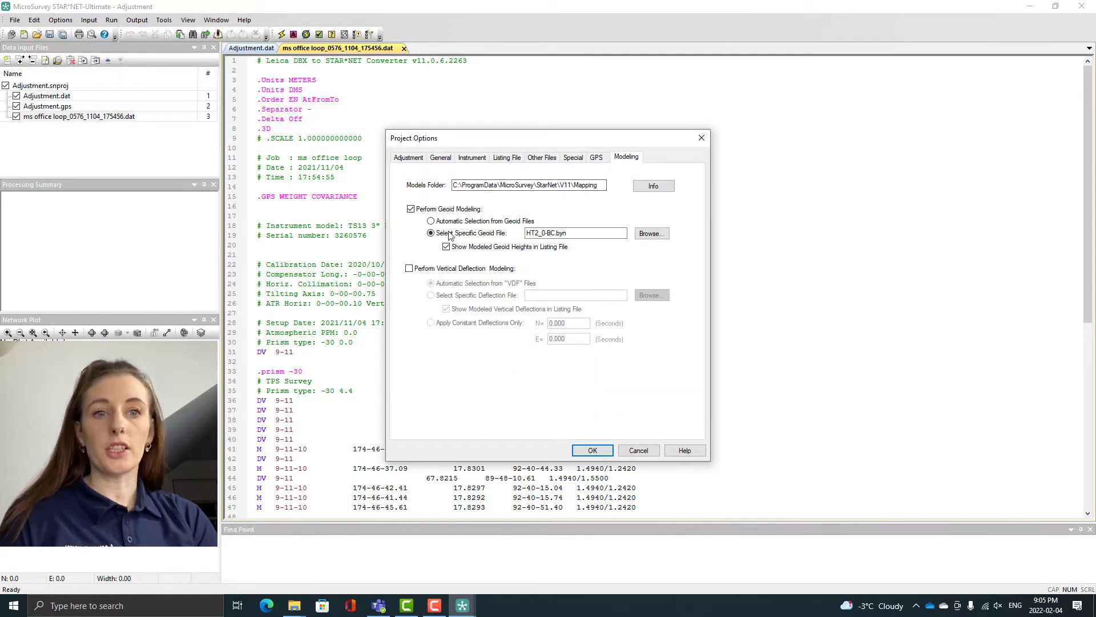
{"action": "left_click", "coordinate": [651, 234]}
{"action": "left_click", "coordinate": [535, 234]}
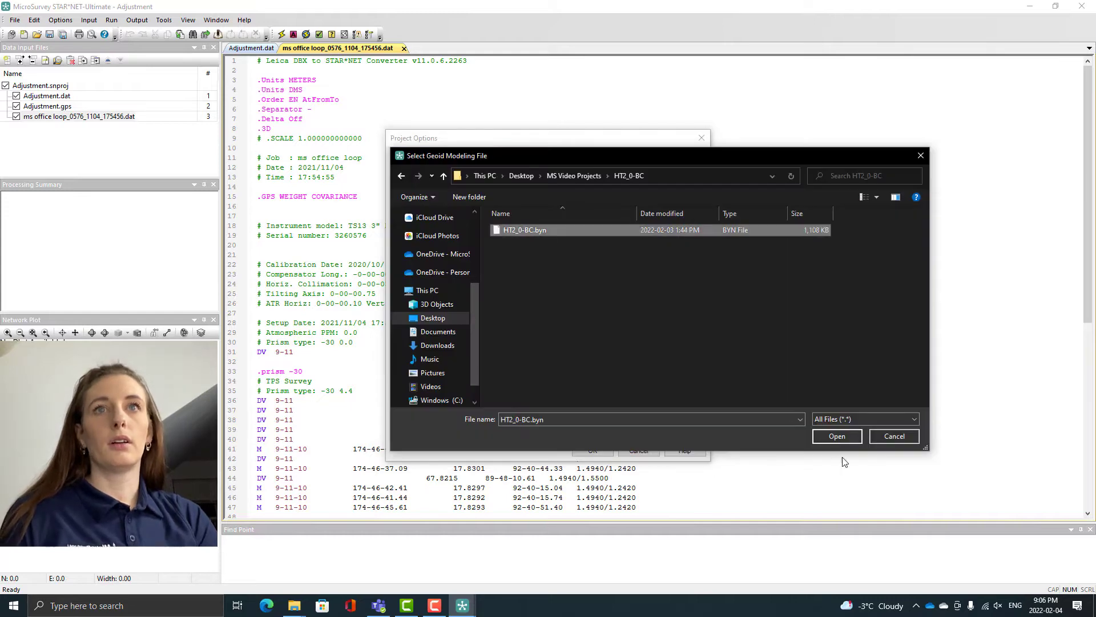
{"action": "left_click", "coordinate": [842, 438]}
{"action": "left_click", "coordinate": [609, 450]}
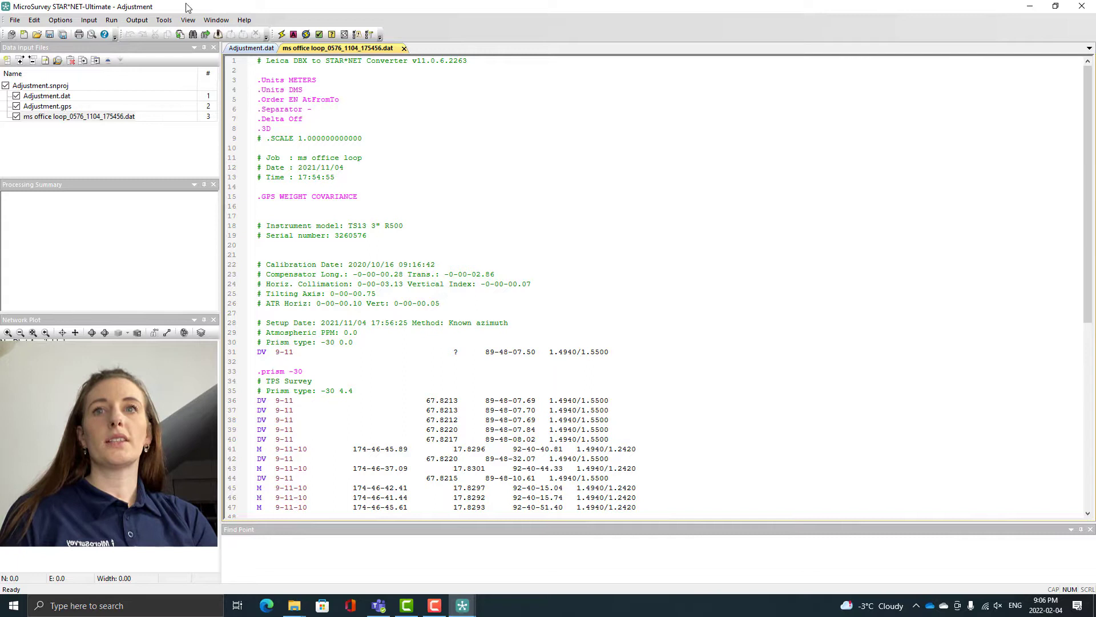
- Run the network adjustment; it warns chi-square exceeded its upper bound (0.828/1.171)
{"action": "left_click", "coordinate": [281, 36]}
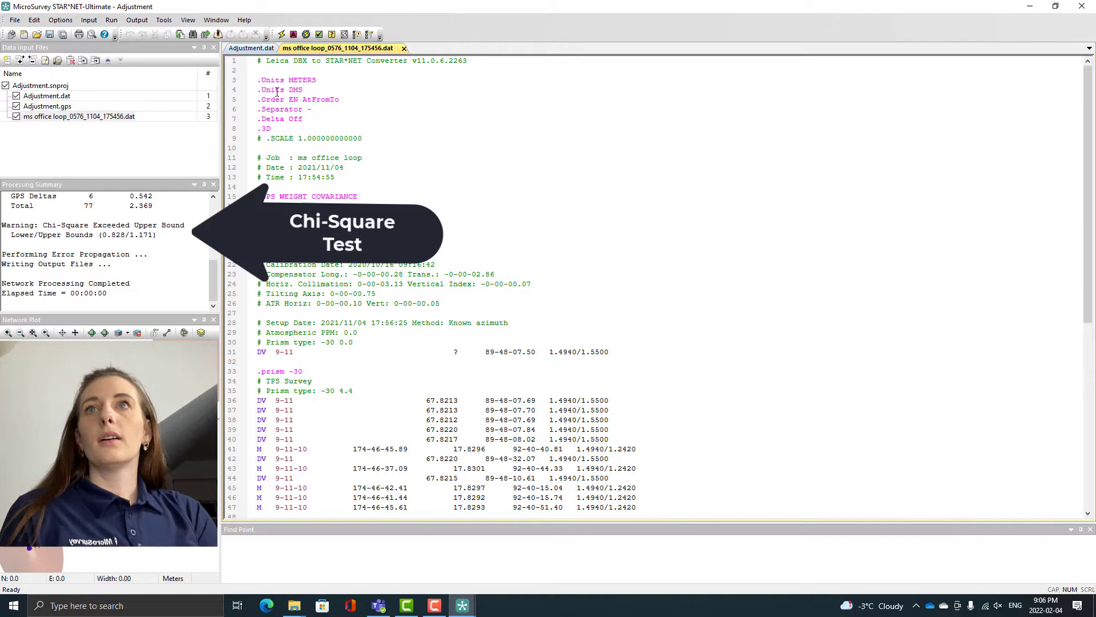
- Show the Output listing and scroll to the Adjustment Statistical Summary
{"action": "left_click", "coordinate": [188, 20]}
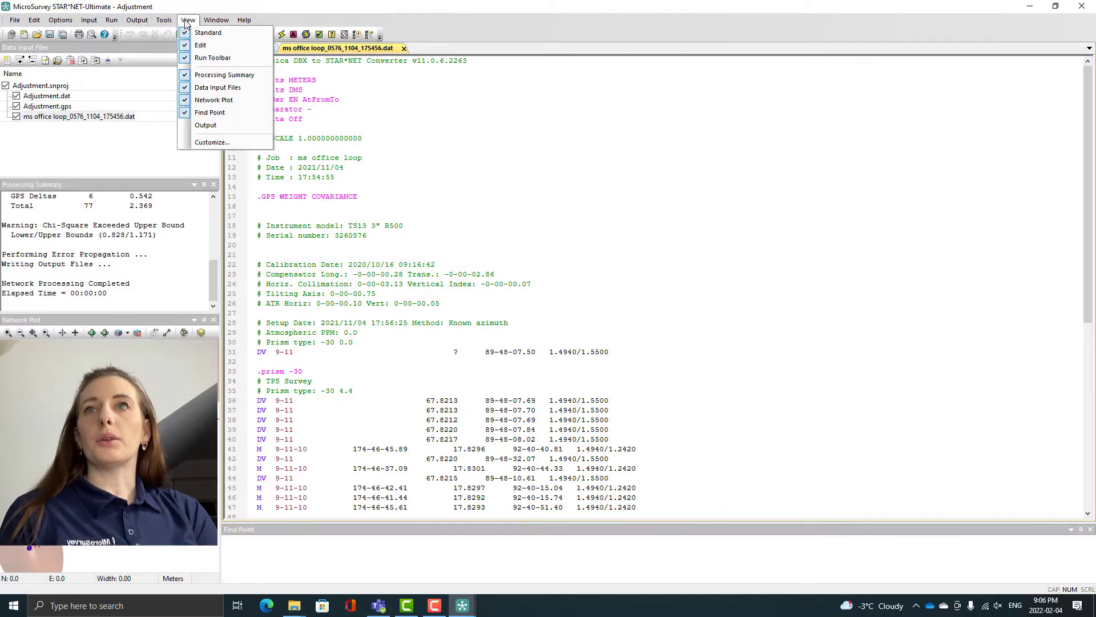
{"action": "left_click", "coordinate": [202, 139]}
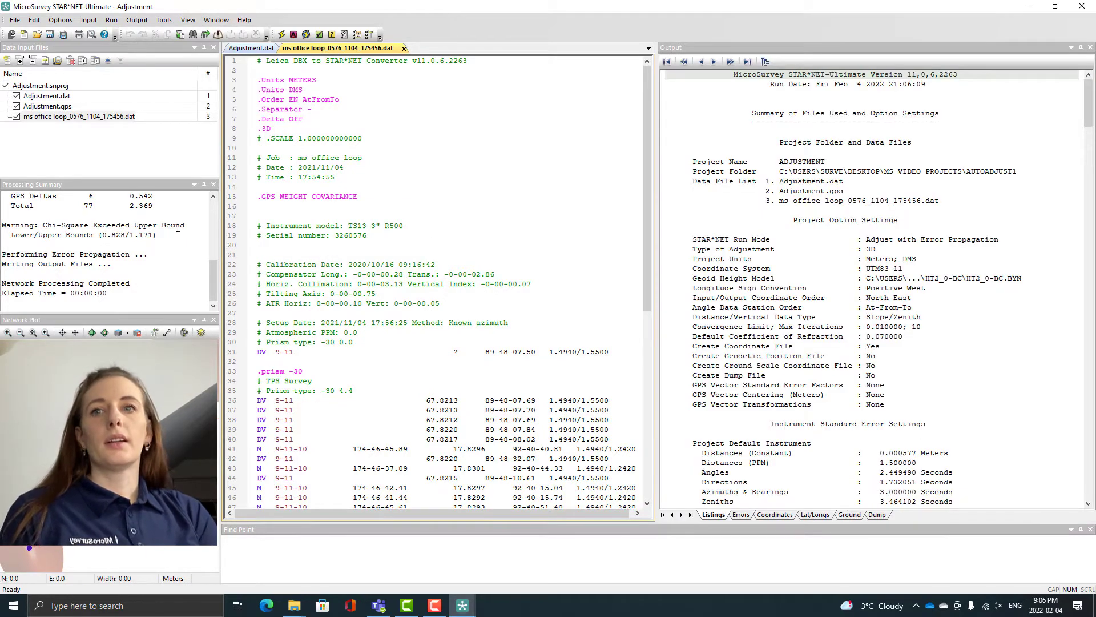
{"action": "scroll", "coordinate": [1012, 327], "scroll_direction": "down", "scroll_amount": 1}
{"action": "scroll", "coordinate": [1012, 326], "scroll_direction": "down", "scroll_amount": 15}
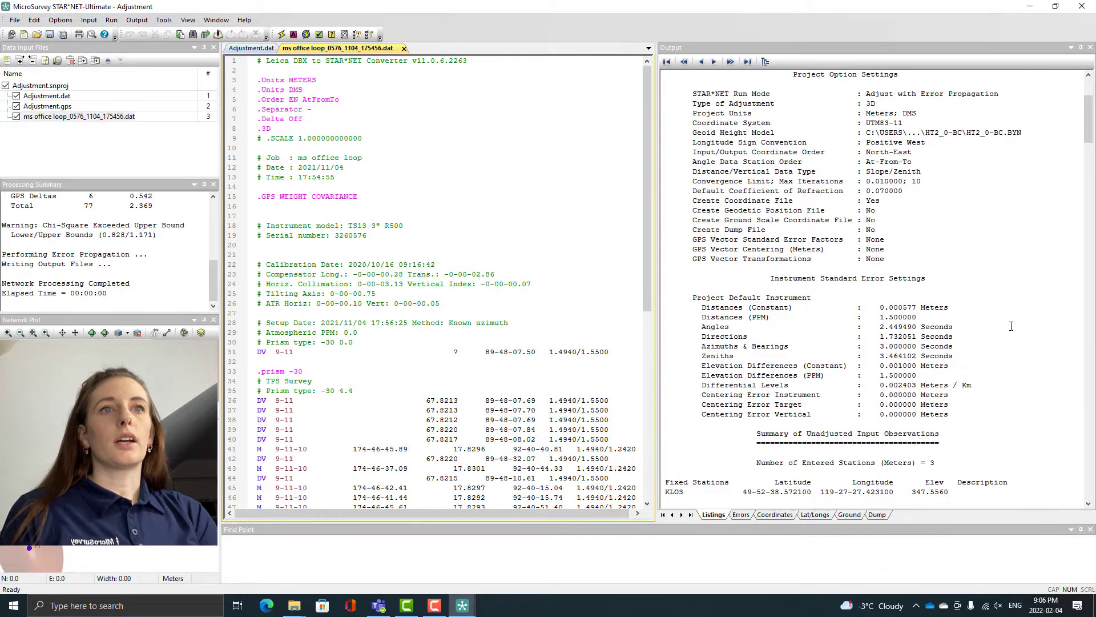
{"action": "scroll", "coordinate": [1011, 326], "scroll_direction": "down", "scroll_amount": 20}
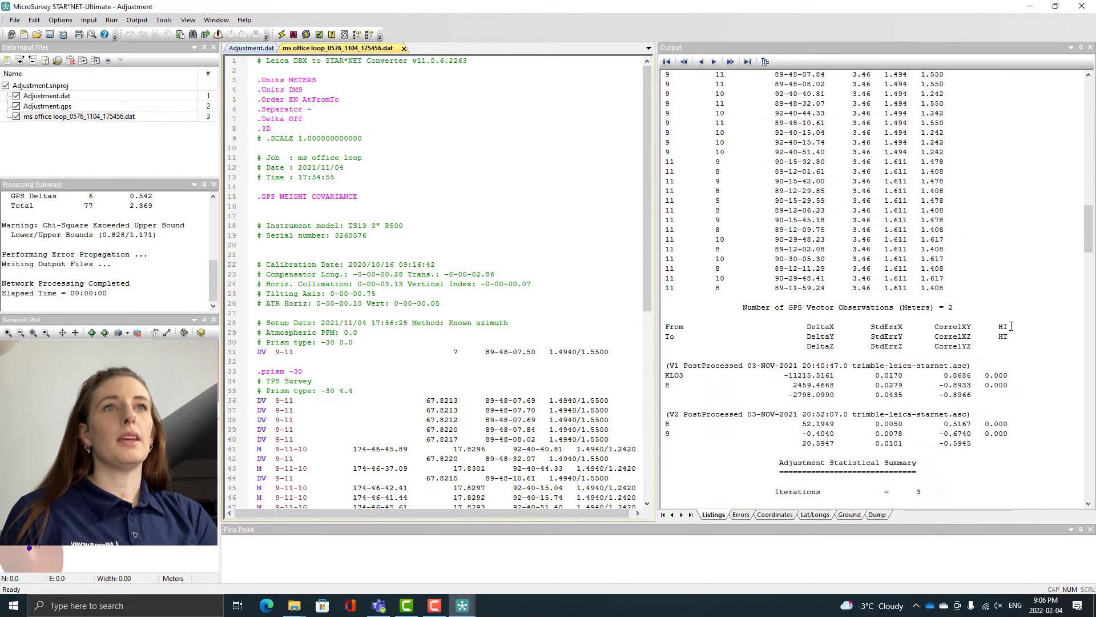
{"action": "scroll", "coordinate": [1011, 326], "scroll_direction": "down", "scroll_amount": 3}
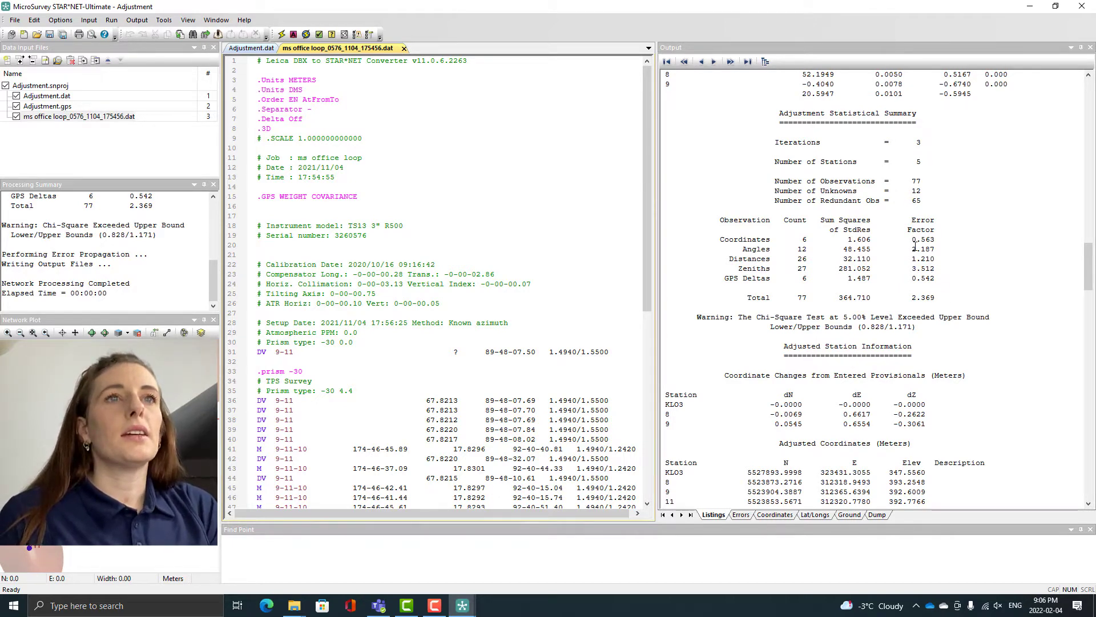
- Review the error factors, noting Zeniths at 3.512, then scroll through the adjusted observations
{"action": "left_click", "coordinate": [917, 241]}
{"action": "left_click", "coordinate": [919, 249]}
{"action": "left_click", "coordinate": [923, 259]}
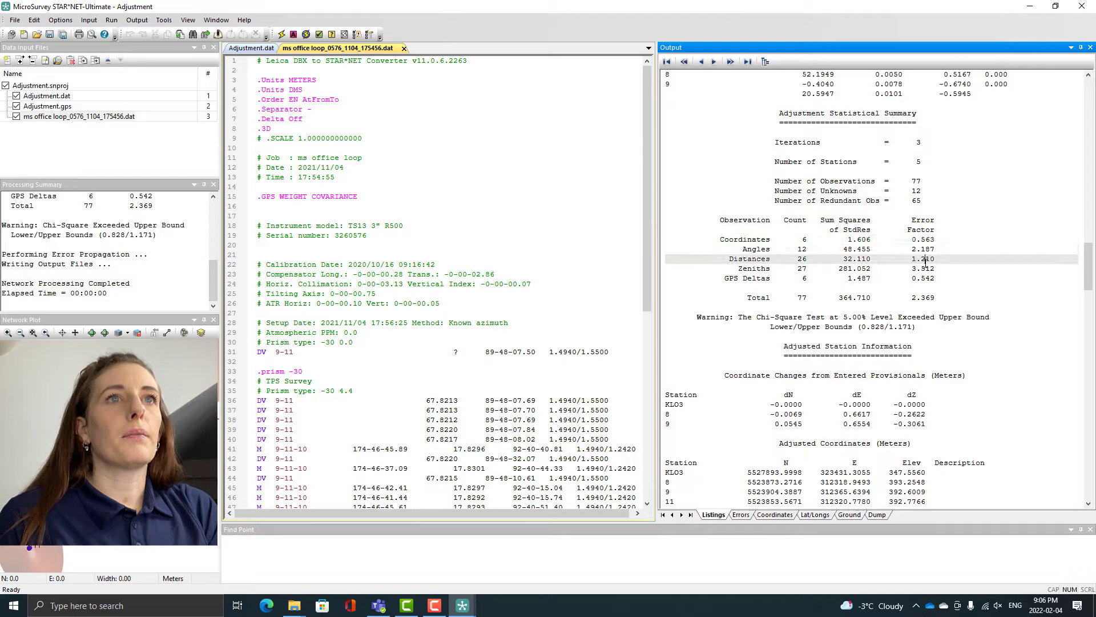
{"action": "left_click", "coordinate": [926, 269]}
{"action": "scroll", "coordinate": [913, 330], "scroll_direction": "down", "scroll_amount": 4}
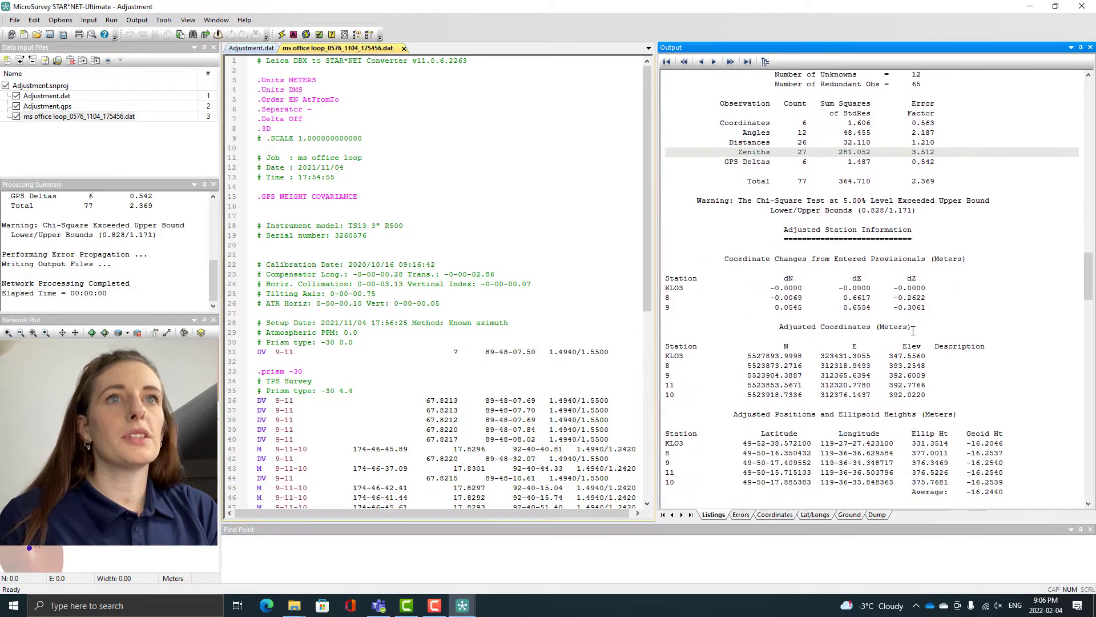
{"action": "scroll", "coordinate": [913, 330], "scroll_direction": "down", "scroll_amount": 3}
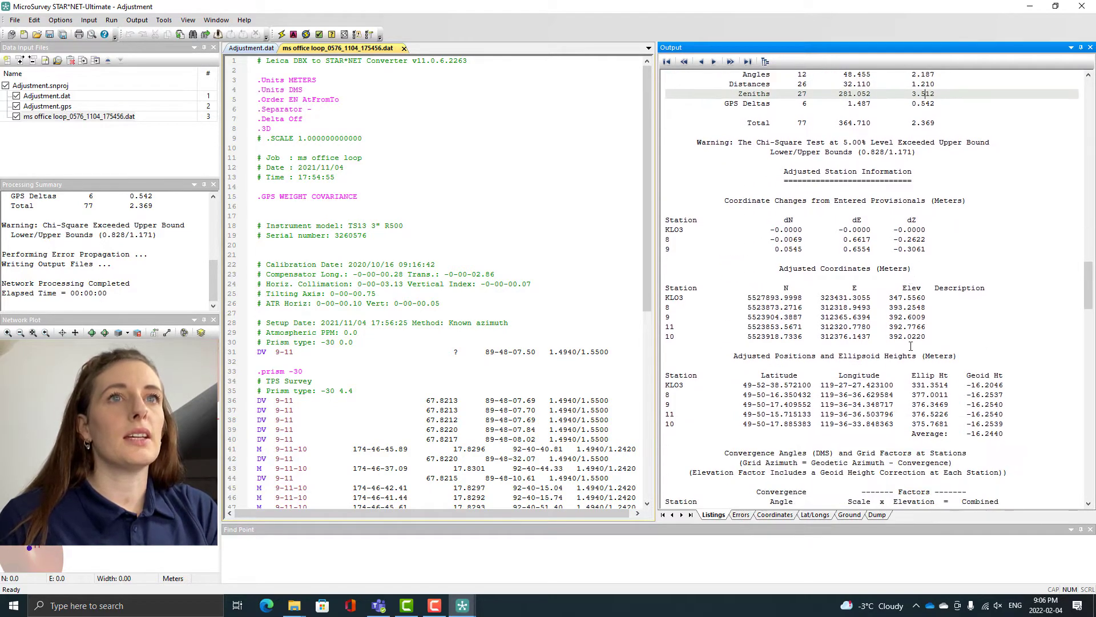
{"action": "scroll", "coordinate": [911, 346], "scroll_direction": "down", "scroll_amount": 2}
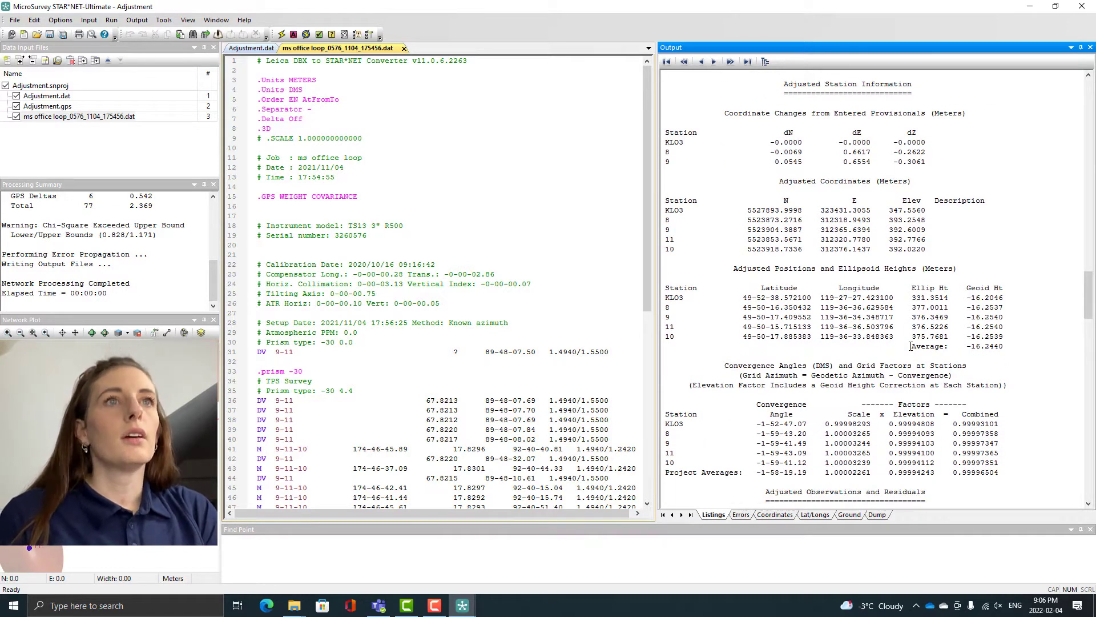
{"action": "scroll", "coordinate": [911, 345], "scroll_direction": "down", "scroll_amount": 2}
{"action": "scroll", "coordinate": [911, 346], "scroll_direction": "down", "scroll_amount": 1}
{"action": "scroll", "coordinate": [911, 346], "scroll_direction": "down", "scroll_amount": 2}
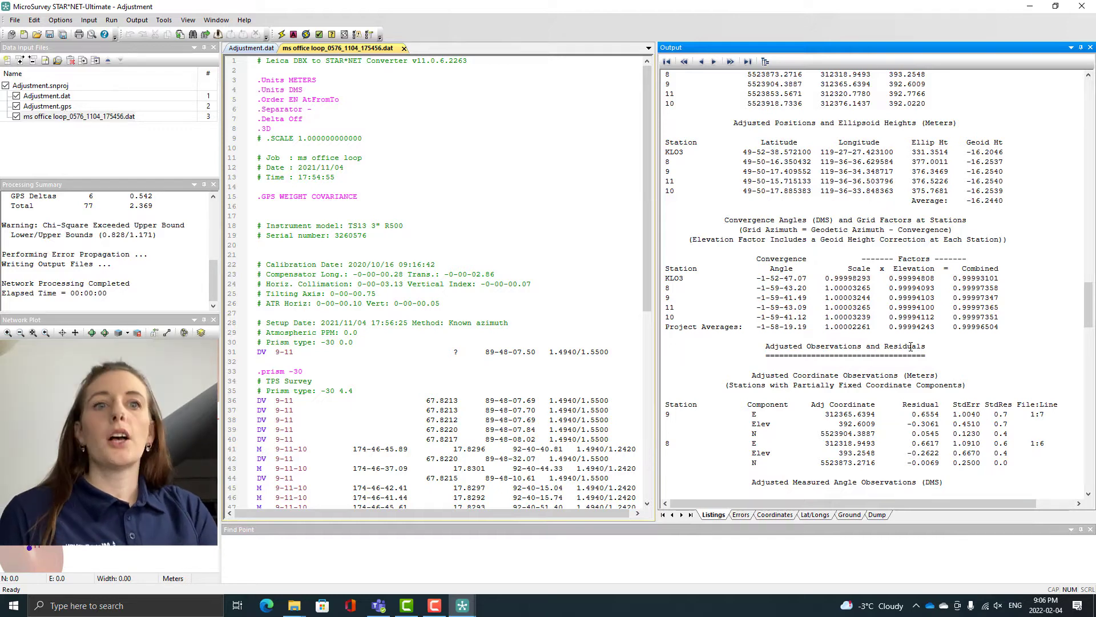
{"action": "scroll", "coordinate": [911, 347], "scroll_direction": "down", "scroll_amount": 5}
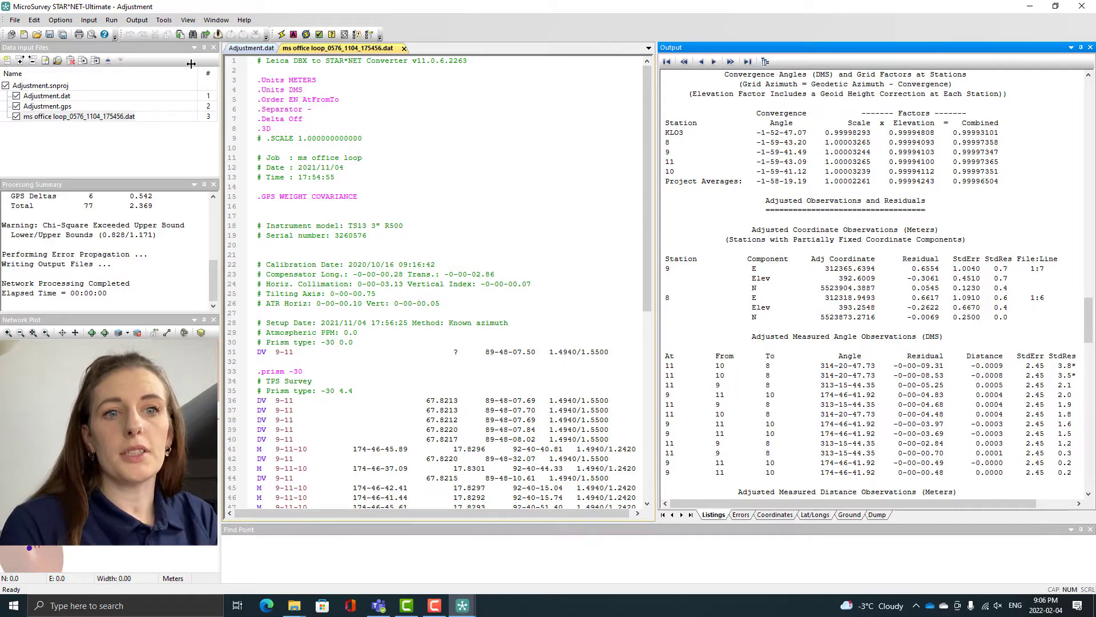
- Set the Listing File option to sort adjusted observations and residuals by Std Residual
{"action": "left_click", "coordinate": [60, 20]}
{"action": "left_click", "coordinate": [68, 30]}
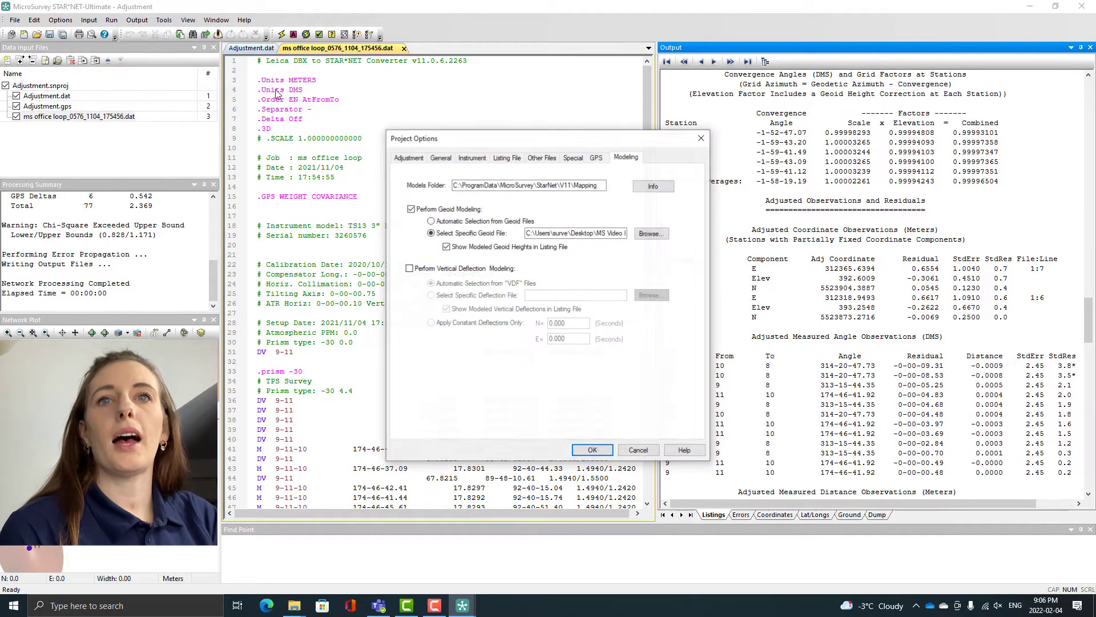
{"action": "left_click", "coordinate": [506, 158]}
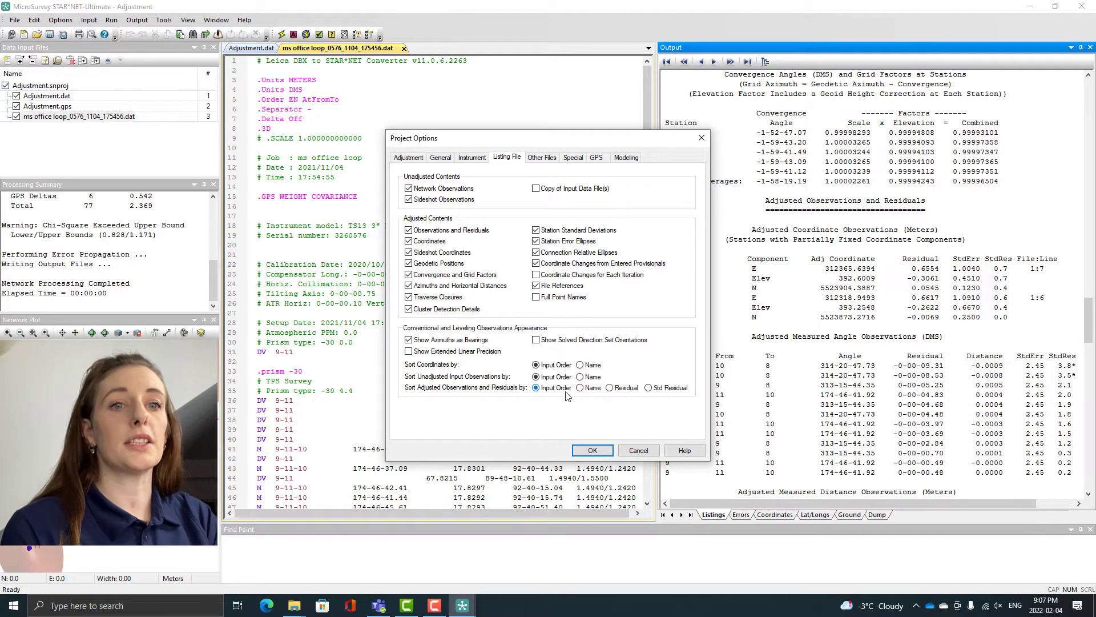
{"action": "left_click", "coordinate": [649, 387]}
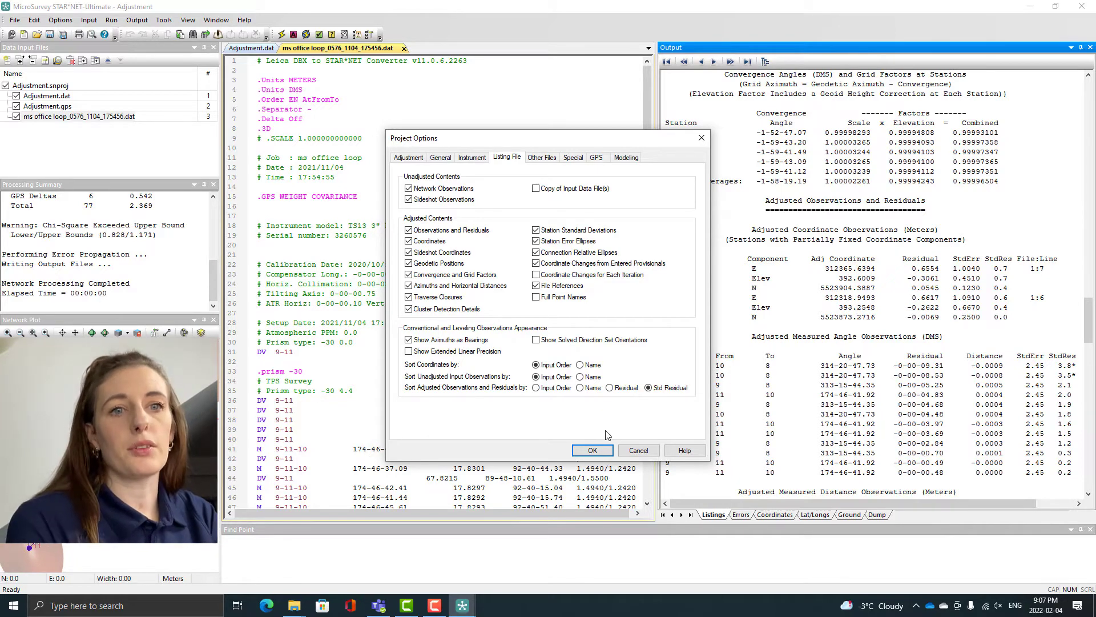
{"action": "left_click", "coordinate": [596, 450]}
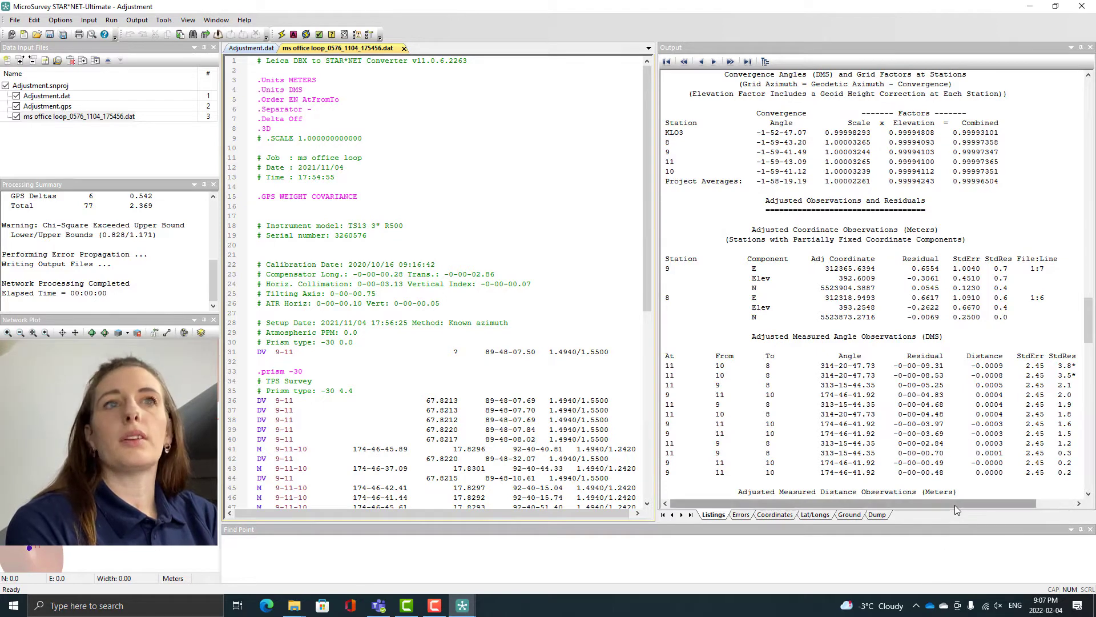
- Scroll the listing right to reveal File:Line for the top-flagged angle observations (3.8*, 3.5*)
{"action": "mouse_move", "coordinate": [955, 505]}
{"action": "left_mouse_down"}
{"action": "mouse_move", "coordinate": [974, 507]}
{"action": "mouse_move", "coordinate": [958, 507]}
{"action": "left_mouse_up"}
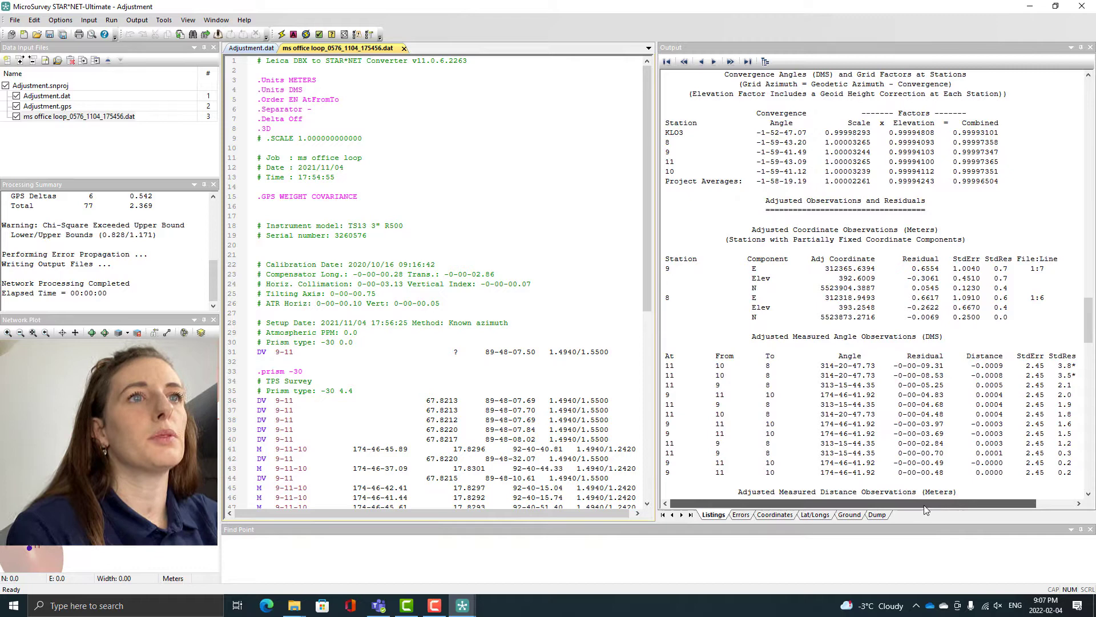
{"action": "left_click", "coordinate": [879, 506]}
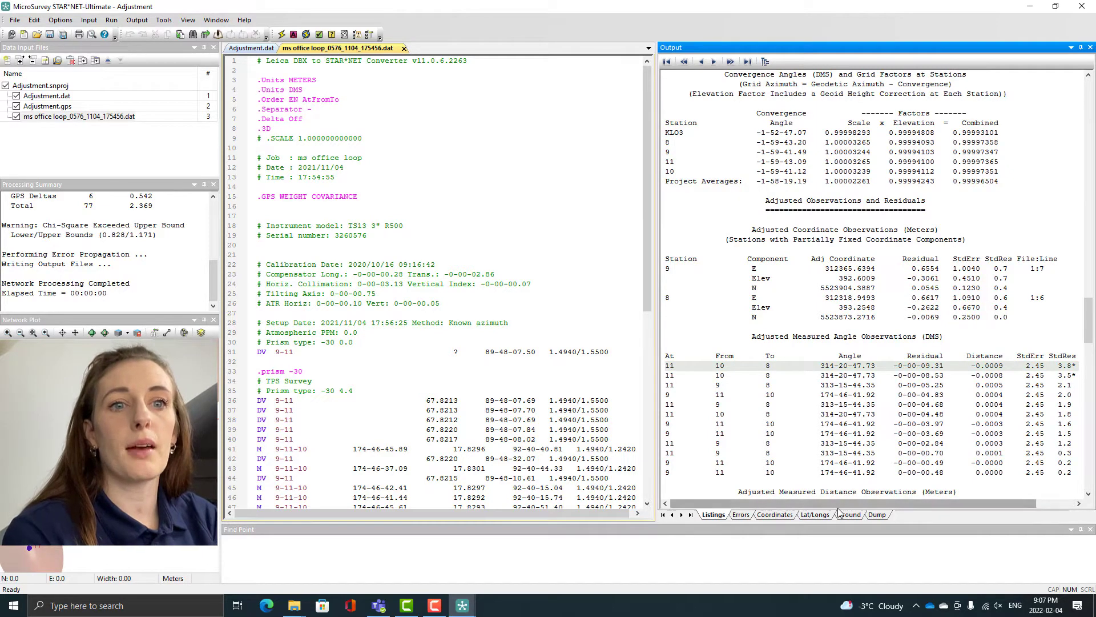
{"action": "left_click_drag", "start_coordinate": [838, 506], "coordinate": [876, 506]}
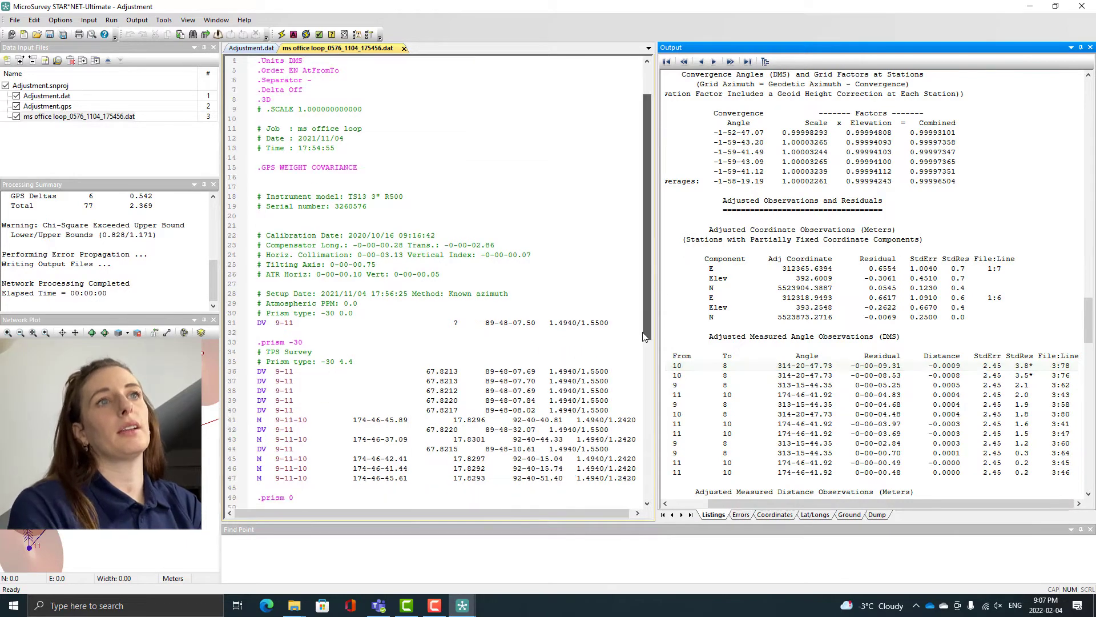
- Comment out M 11-10-8 angle lines 78 and 76 with #, then save and rerun
{"action": "scroll", "coordinate": [309, 473], "scroll_direction": "down", "scroll_amount": 12}
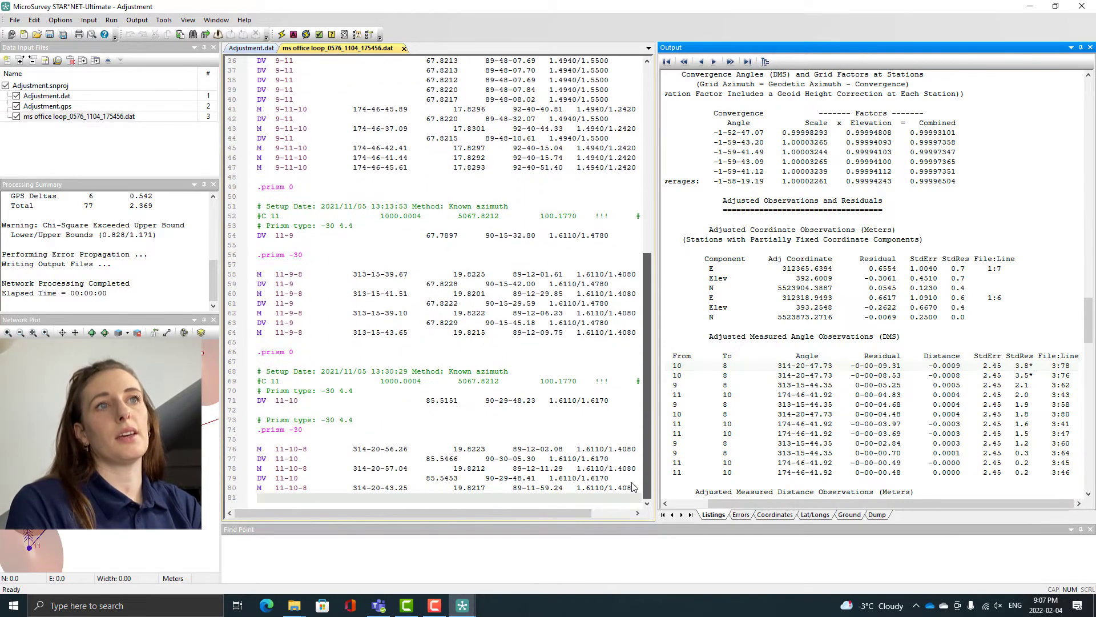
{"action": "left_click", "coordinate": [254, 469]}
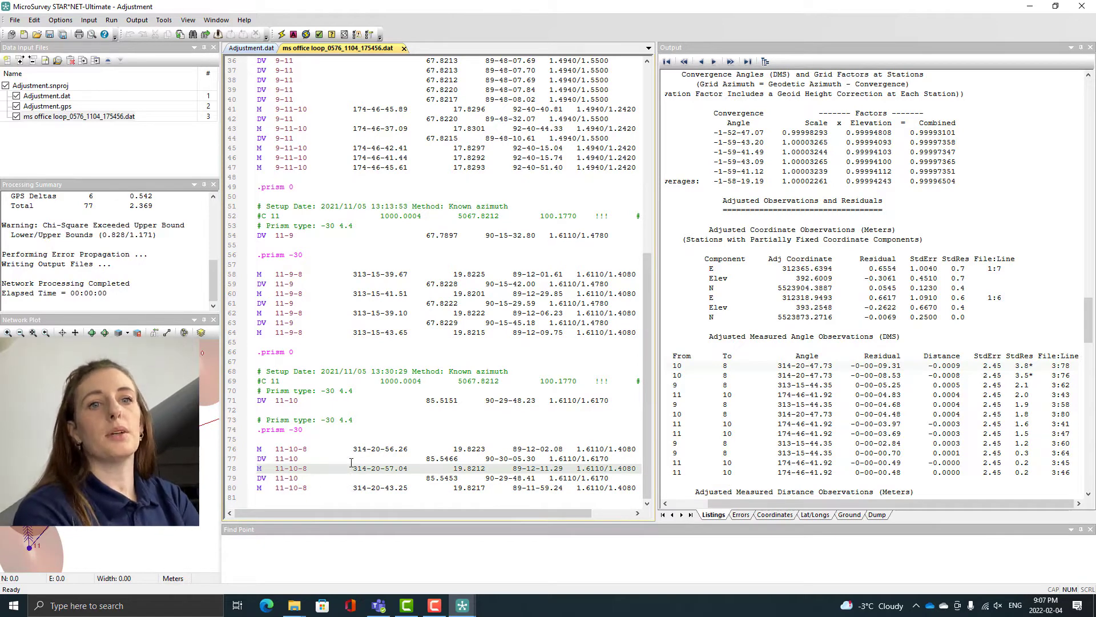
{"action": "type", "text": "#"}
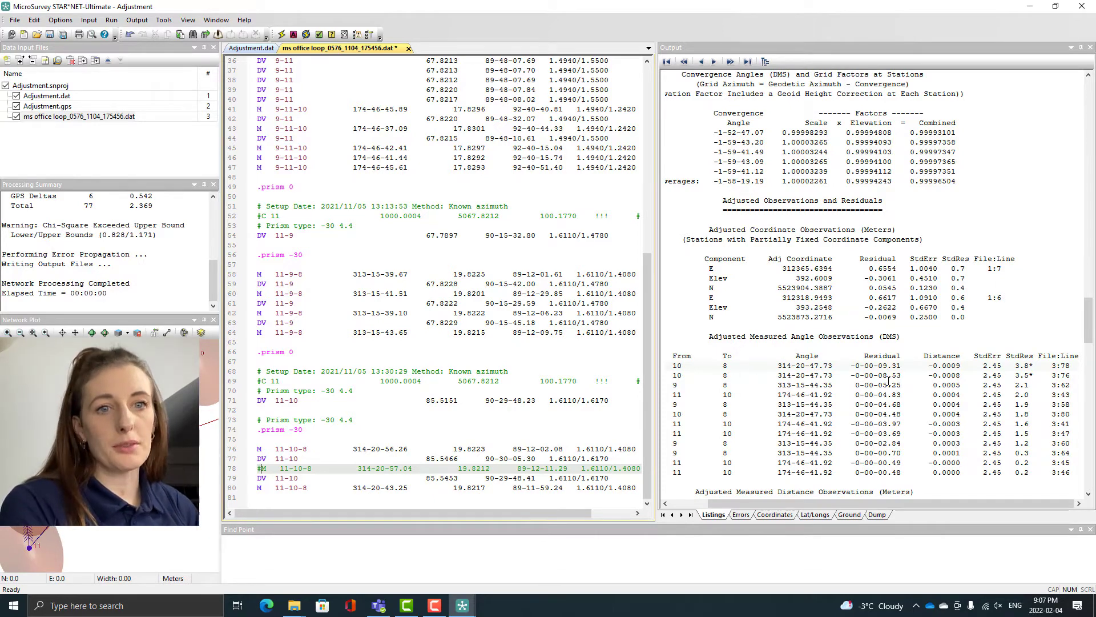
{"action": "left_click", "coordinate": [256, 449]}
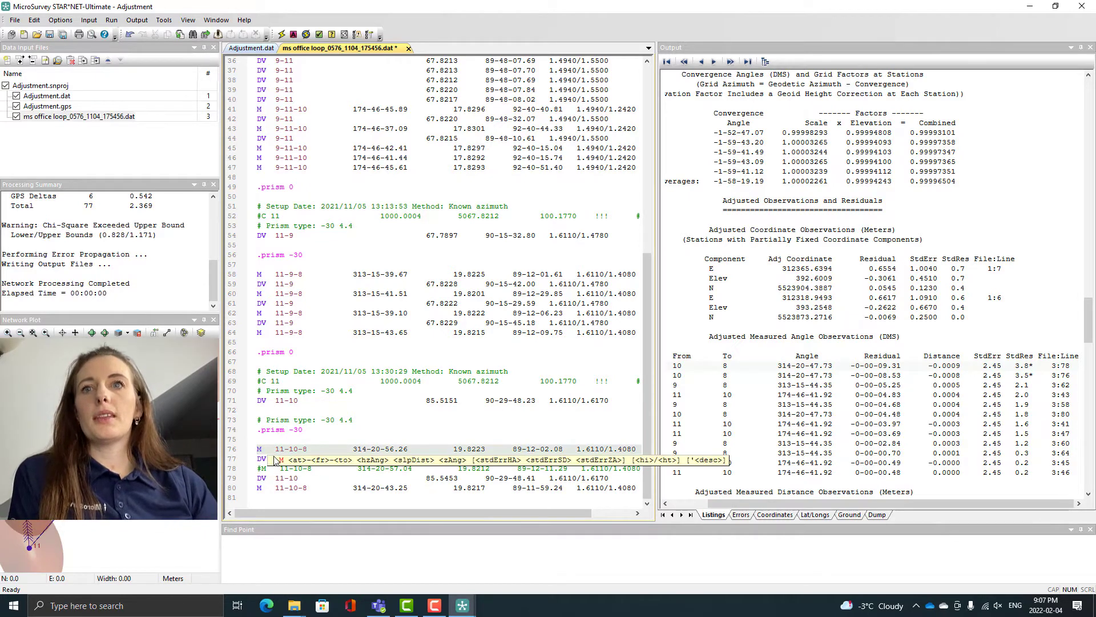
{"action": "type", "text": "#"}
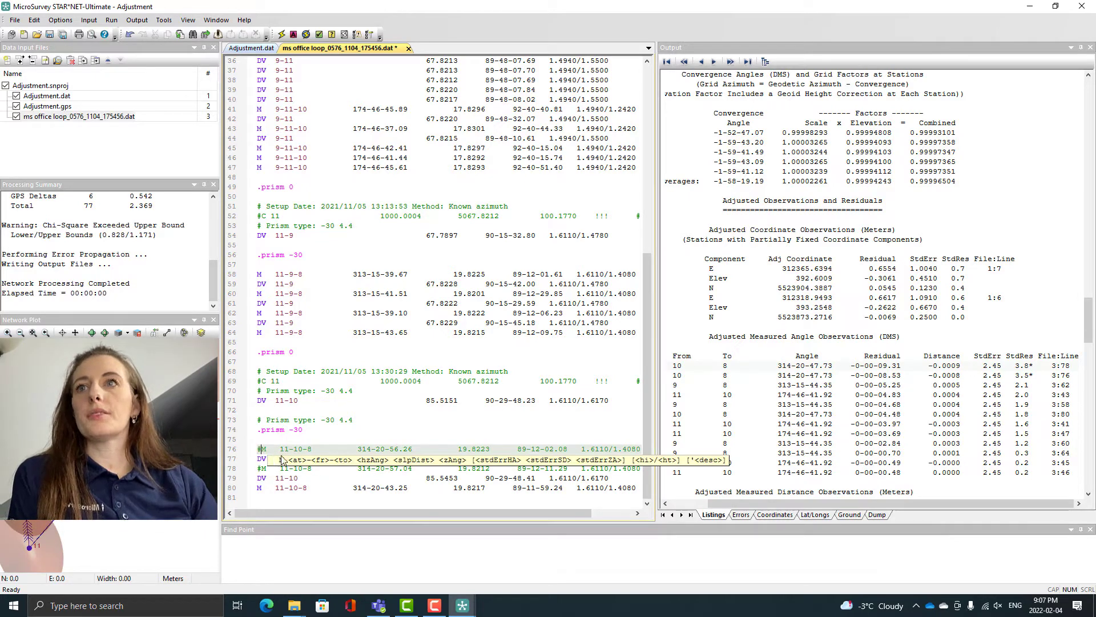
{"action": "left_click", "coordinate": [282, 34]}
{"action": "left_click", "coordinate": [539, 328]}
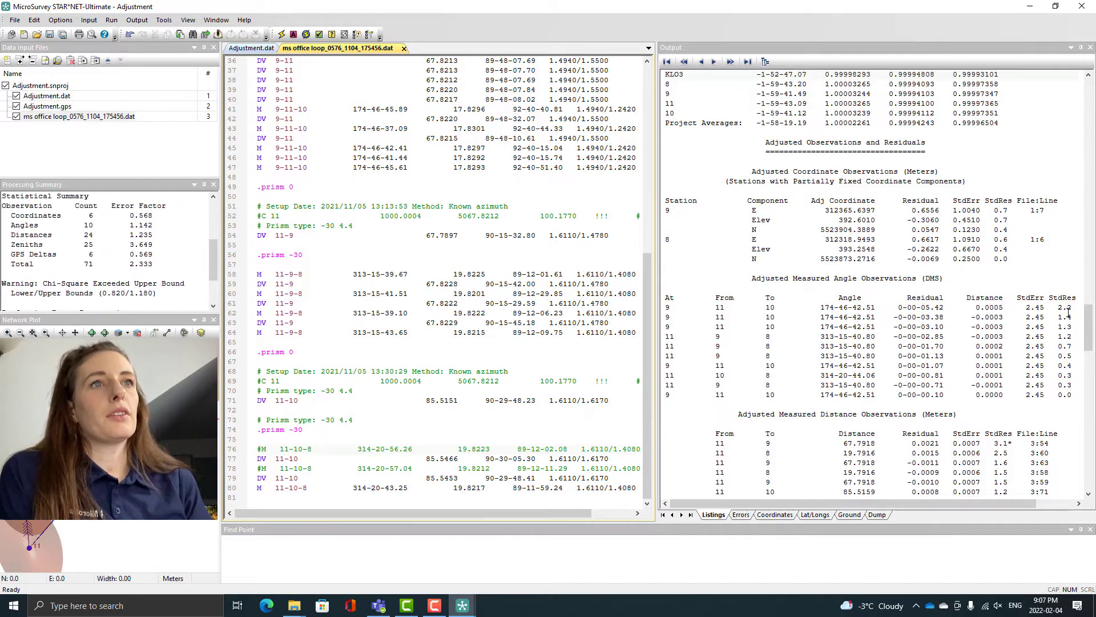
- Find the flagged zenith residuals and comment out line 60 with #
{"action": "scroll", "coordinate": [1068, 312], "scroll_direction": "down", "scroll_amount": 6}
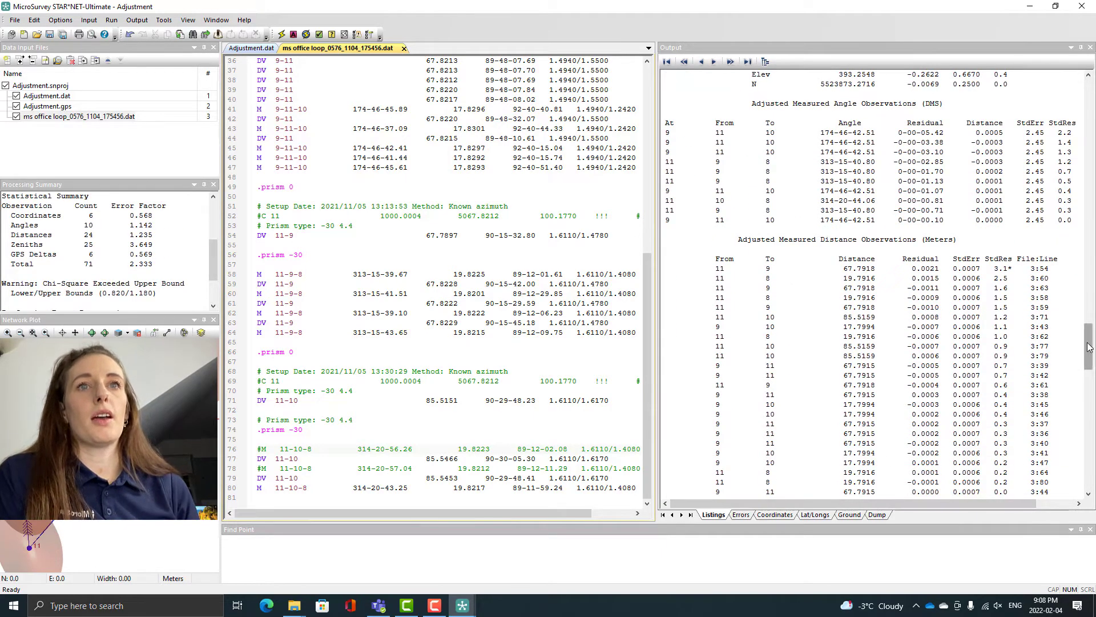
{"action": "left_click_drag", "start_coordinate": [1088, 346], "coordinate": [1088, 373]}
{"action": "left_click_drag", "start_coordinate": [751, 290], "coordinate": [747, 369]}
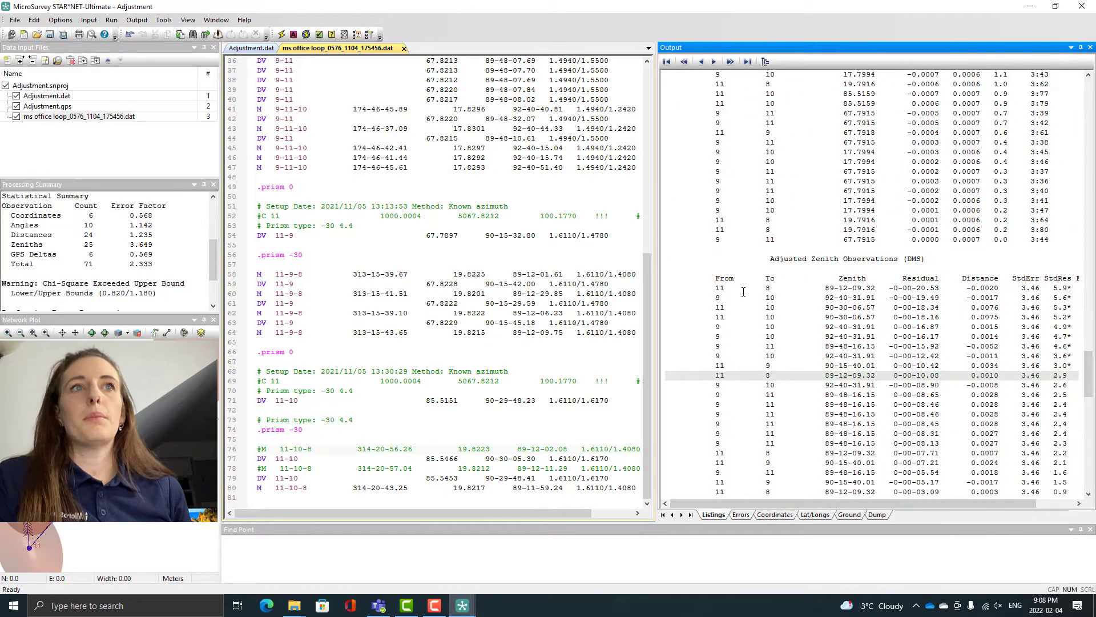
{"action": "left_click_drag", "start_coordinate": [800, 503], "coordinate": [857, 503]}
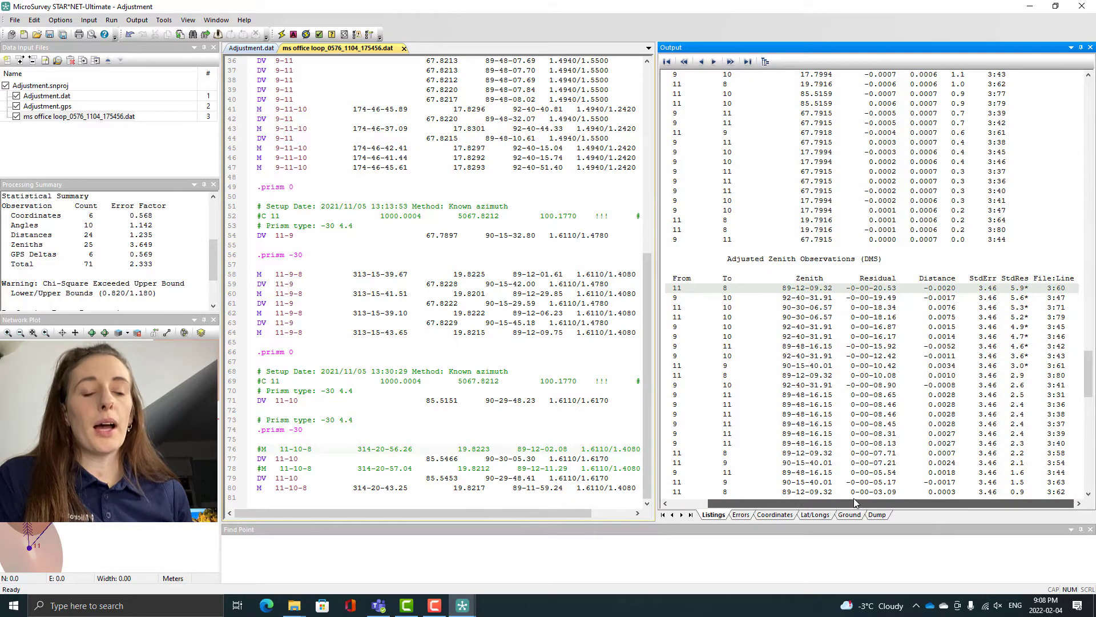
{"action": "left_click", "coordinate": [1036, 365]}
{"action": "left_click", "coordinate": [259, 294]}
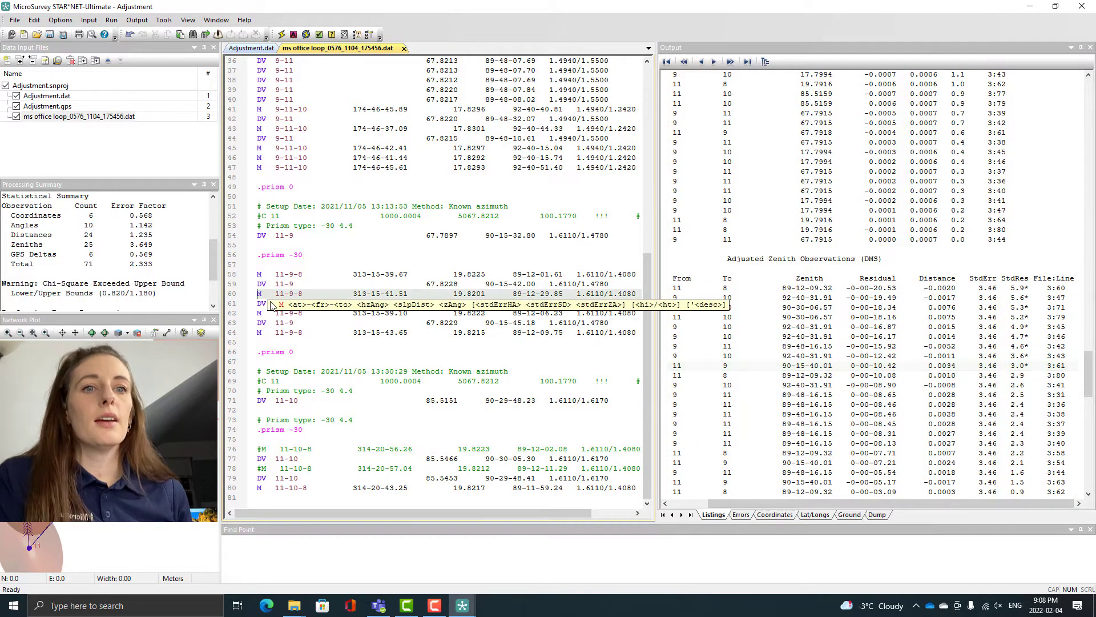
{"action": "type", "text": "#"}
- Comment out the flagged zenith observation from line 79, then save and rerun
{"action": "left_click", "coordinate": [753, 298]}
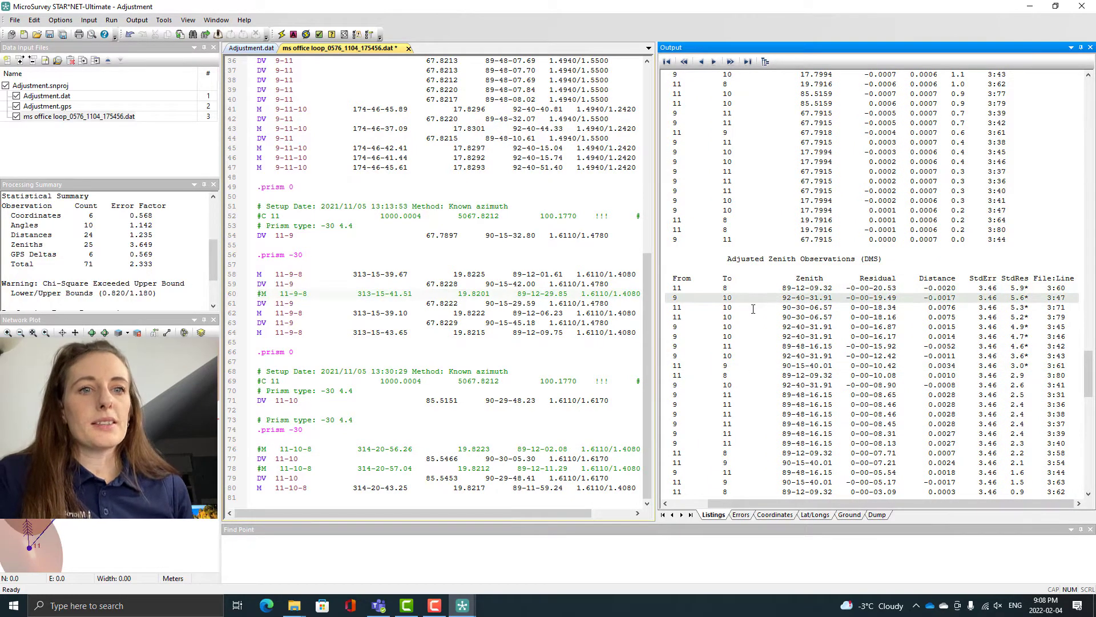
{"action": "left_click", "coordinate": [753, 317]}
{"action": "scroll", "coordinate": [748, 354], "scroll_direction": "down", "scroll_amount": 1}
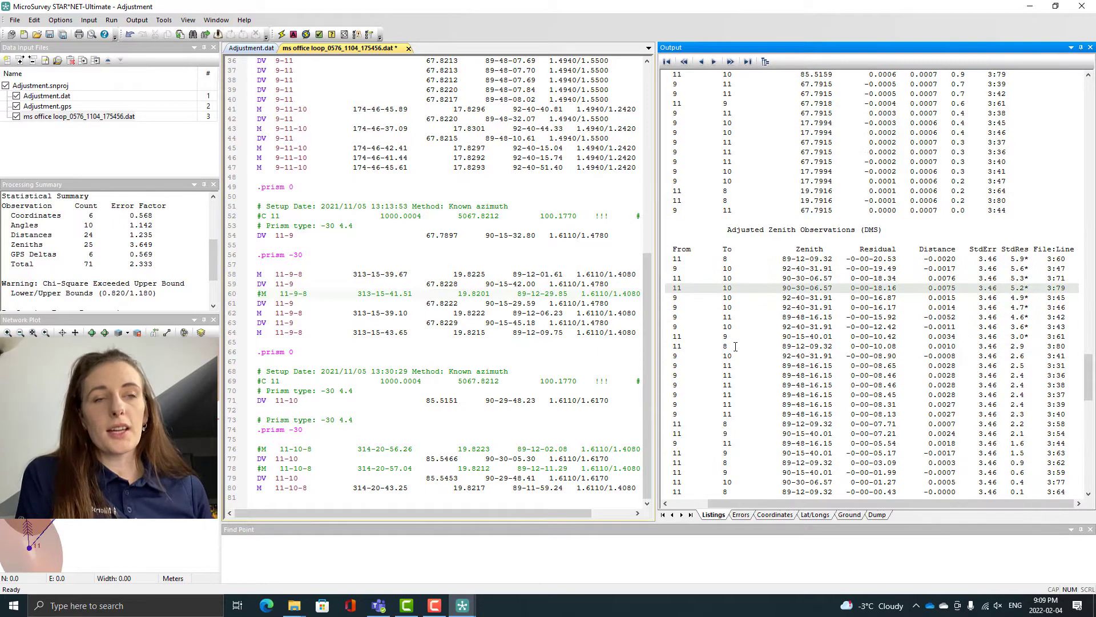
{"action": "type", "text": "#"}
{"action": "left_click", "coordinate": [281, 34]}
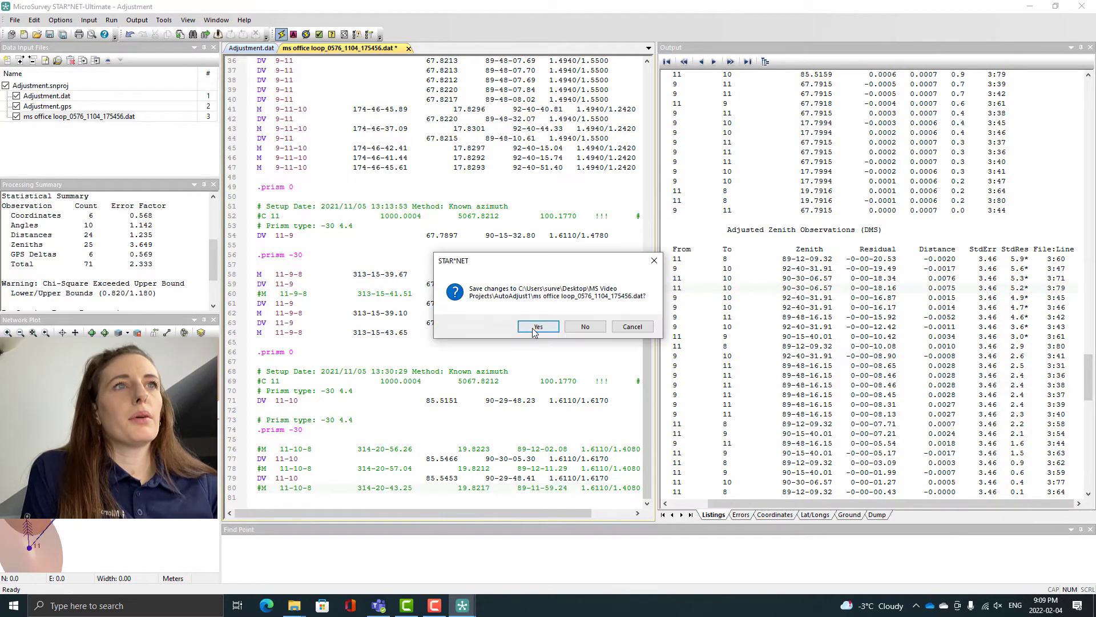
{"action": "key", "text": "Return"}
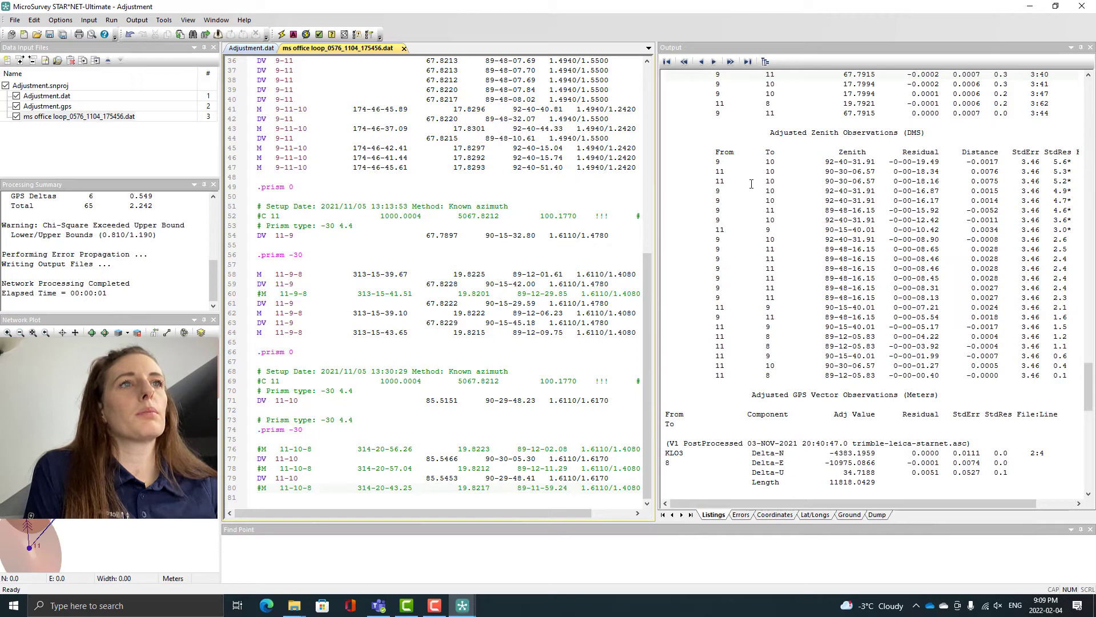
- Comment out DV 11-10 lines 71 and 79 and rerun the adjustment
{"action": "left_click_drag", "start_coordinate": [910, 503], "coordinate": [947, 503]}
{"action": "left_click", "coordinate": [252, 401]}
{"action": "type", "text": "#"}
{"action": "left_click", "coordinate": [257, 478]}
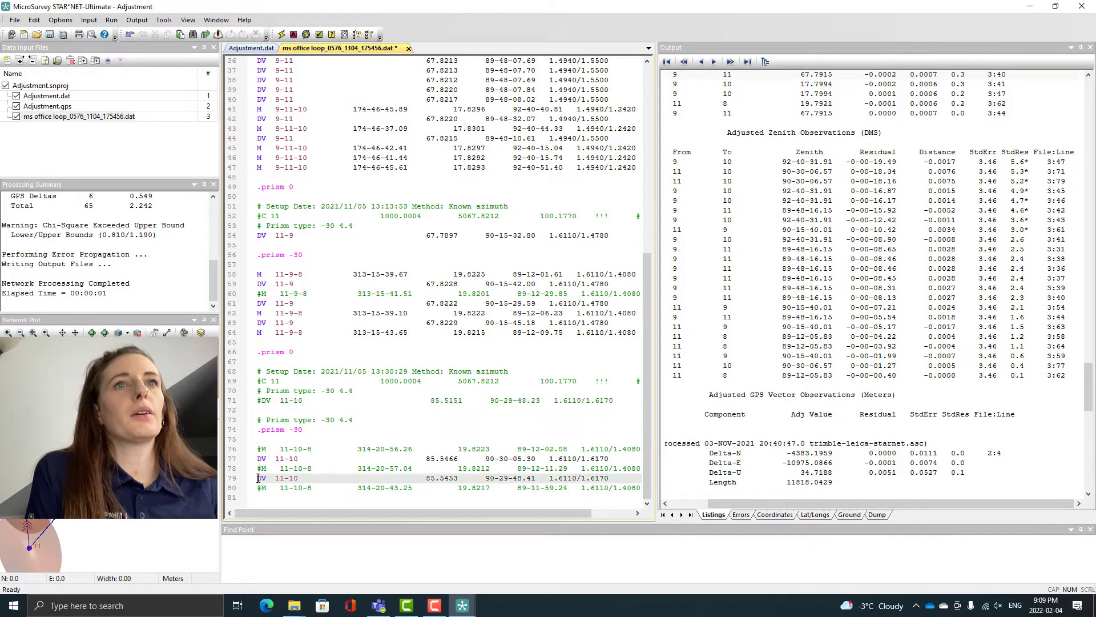
{"action": "type", "text": "#"}
{"action": "key", "text": "F5"}
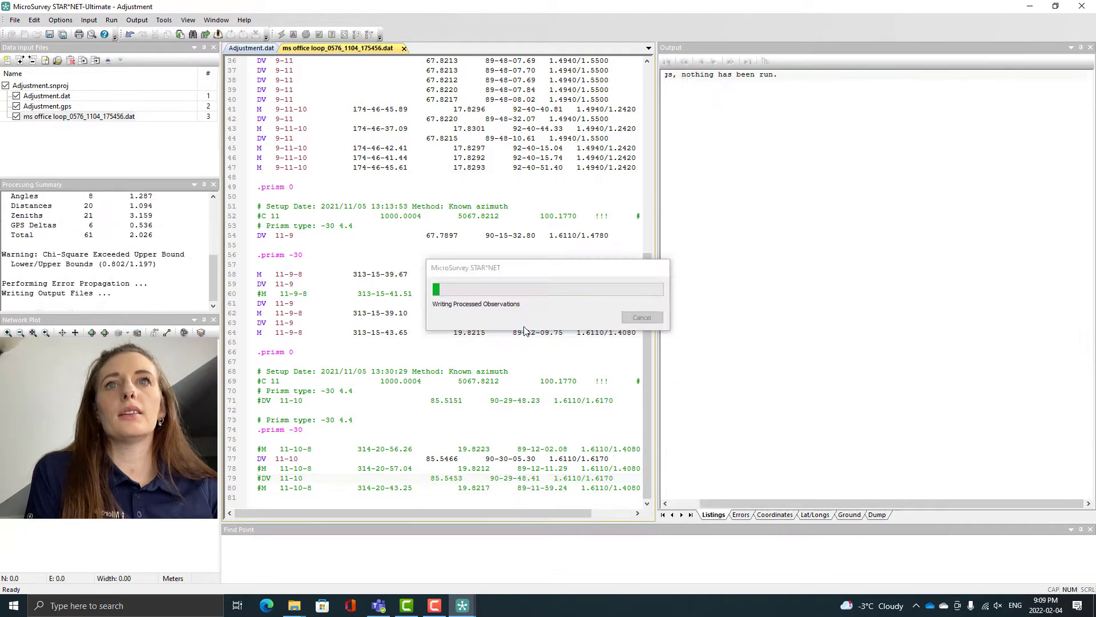
- Comment out the three M 9-11-10 lines 45–47 with Ctrl+Q, then save and rerun
{"action": "scroll", "coordinate": [724, 104], "scroll_direction": "up", "scroll_amount": 2}
{"action": "left_click_drag", "start_coordinate": [968, 503], "coordinate": [1008, 503]}
{"action": "left_click_drag", "start_coordinate": [109, 445], "coordinate": [128, 441]}
{"action": "left_click", "coordinate": [724, 171]}
{"action": "left_click", "coordinate": [720, 182]}
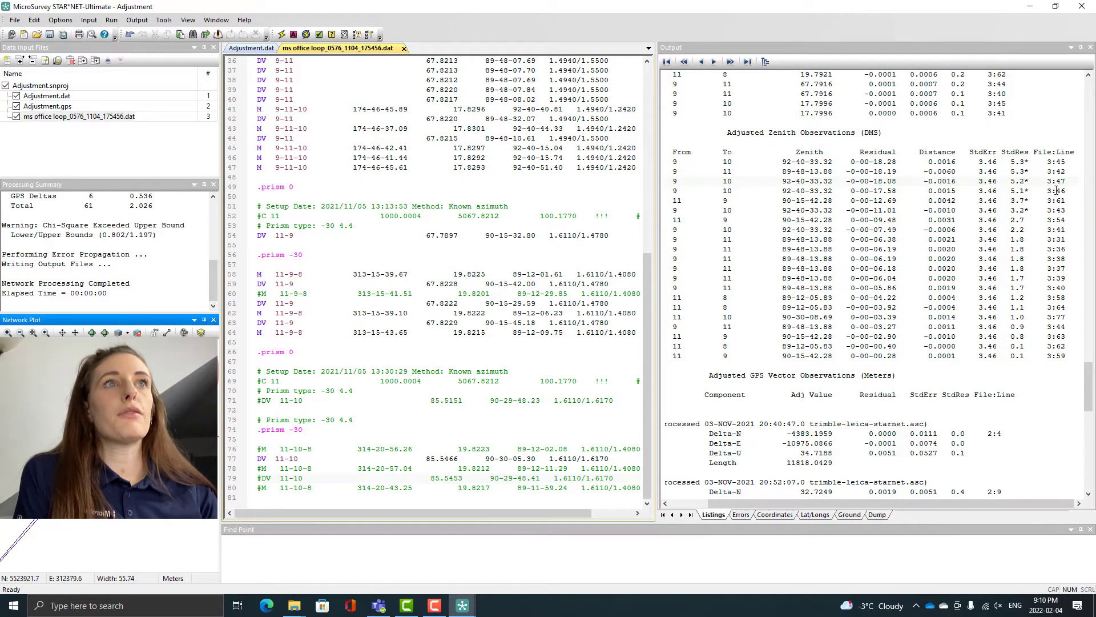
{"action": "left_click_drag", "start_coordinate": [247, 147], "coordinate": [251, 168]}
{"action": "key", "text": "ctrl+q"}
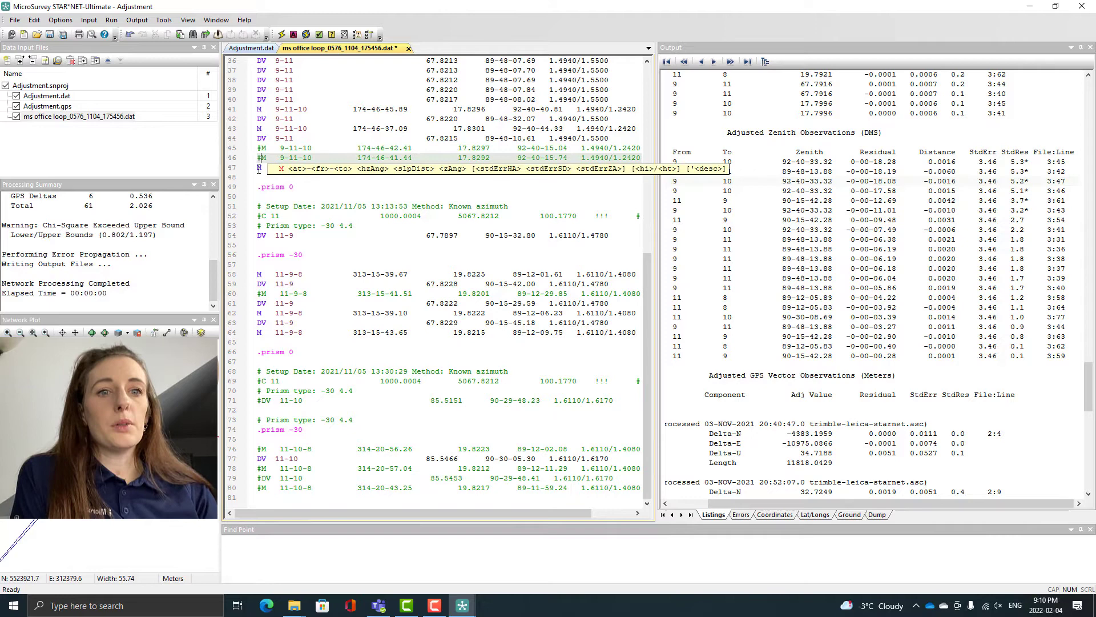
{"action": "left_click", "coordinate": [281, 34]}
{"action": "left_click", "coordinate": [539, 326]}
- Comment out the DV 11-9 observation on line 61, then save and rerun
{"action": "scroll", "coordinate": [998, 309], "scroll_direction": "up", "scroll_amount": 7}
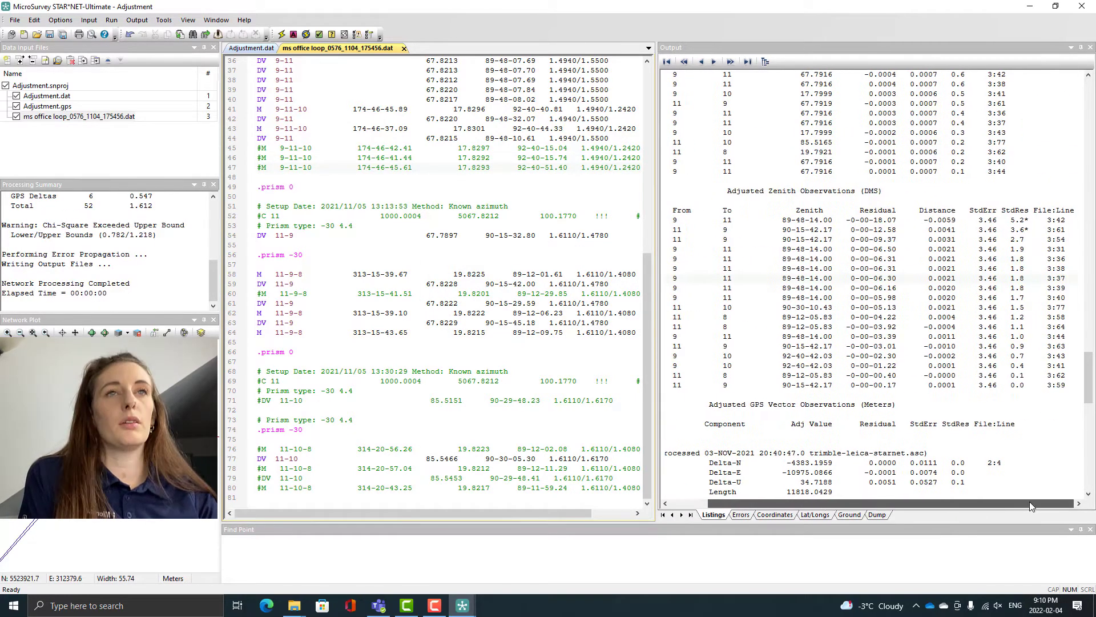
{"action": "left_click", "coordinate": [264, 303]}
{"action": "key", "text": "ctrl+q"}
{"action": "key", "text": "F5"}
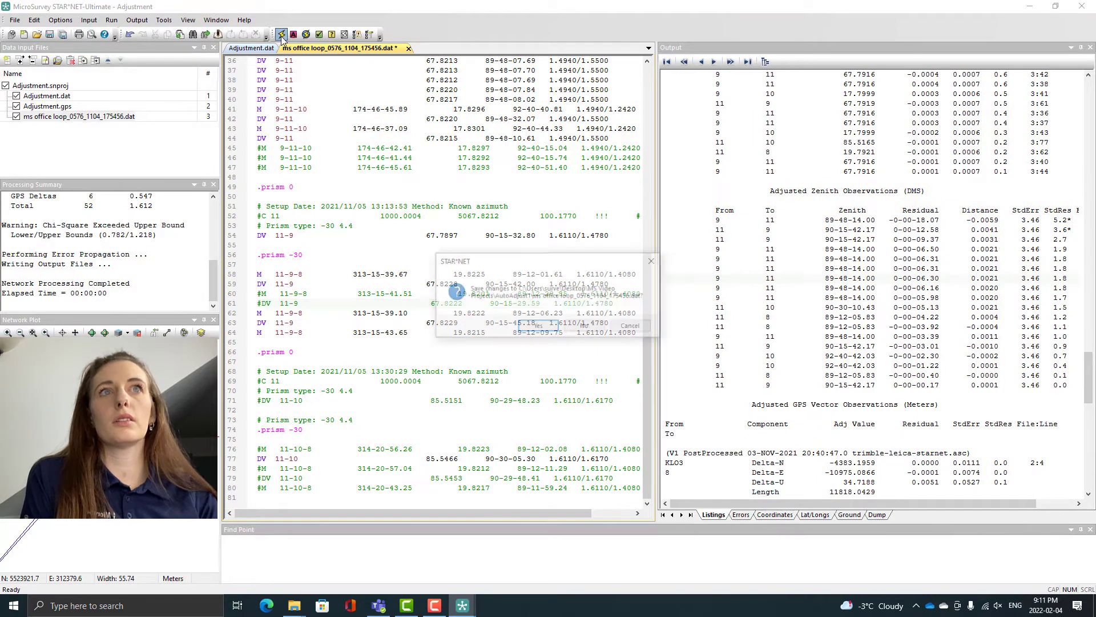
{"action": "left_click", "coordinate": [540, 326]}
- Comment out the flagged zenith on source line 54, then save and rerun
{"action": "mouse_move", "coordinate": [1088, 380]}
{"action": "left_mouse_down"}
{"action": "mouse_move", "coordinate": [1087, 335]}
{"action": "mouse_move", "coordinate": [1087, 367]}
{"action": "left_mouse_up"}
{"action": "left_click_drag", "start_coordinate": [982, 506], "coordinate": [1020, 506]}
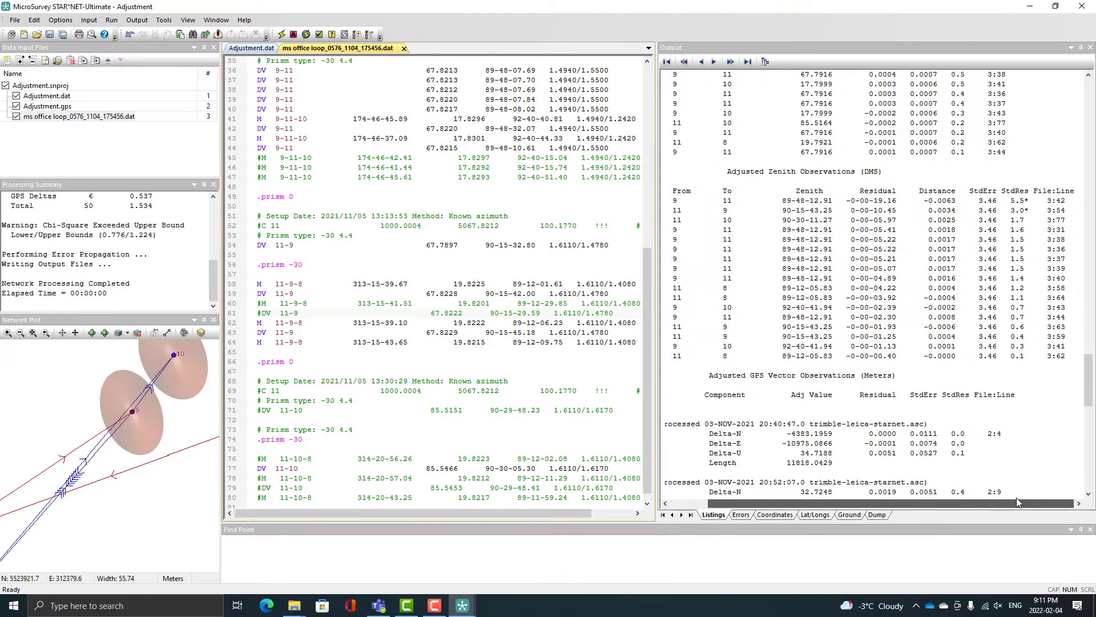
{"action": "double_click", "coordinate": [856, 210]}
{"action": "type", "text": "#"}
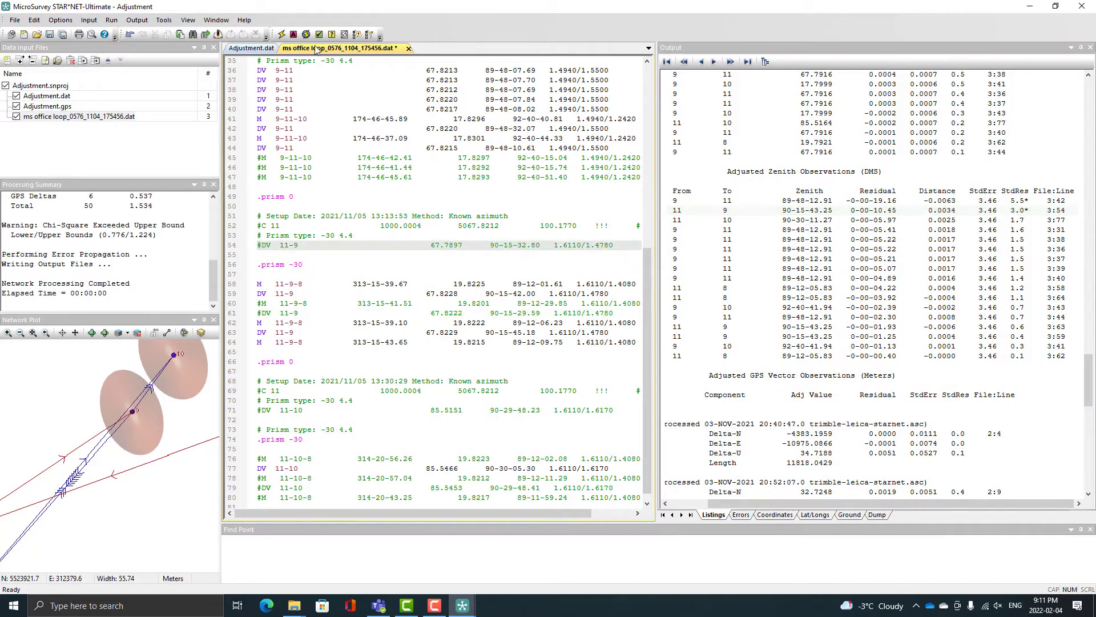
{"action": "key", "text": "F5"}
{"action": "key", "text": "Return"}
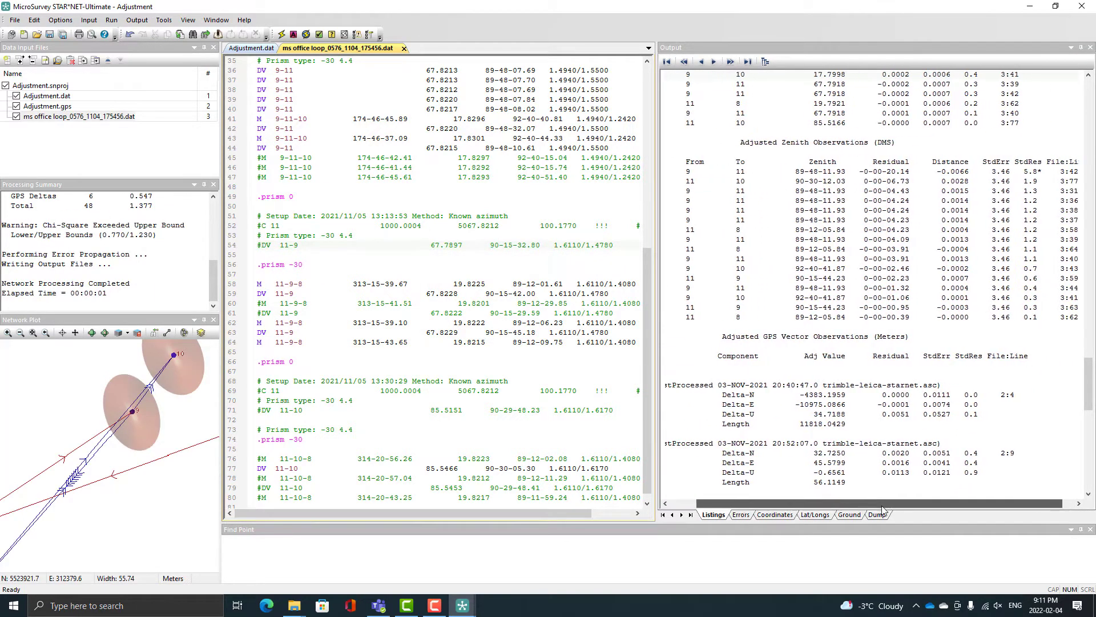
- Comment out the flagged observation on line 42 and rerun to check chi-square
{"action": "double_click", "coordinate": [758, 219]}
{"action": "type", "text": "#"}
{"action": "key", "text": "F5"}
{"action": "key", "text": "Return"}
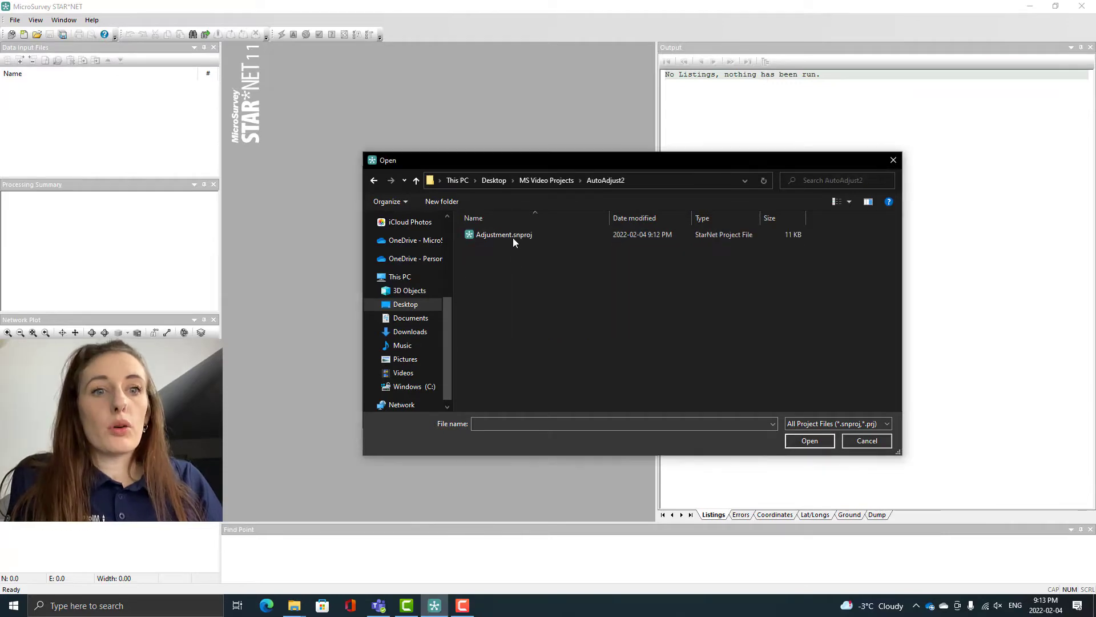
- Open AutoAdjust2\Adjustment.snproj and set its geoid file to HT2_0-BC.byn
{"action": "left_click", "coordinate": [512, 235]}
{"action": "left_click", "coordinate": [797, 440]}
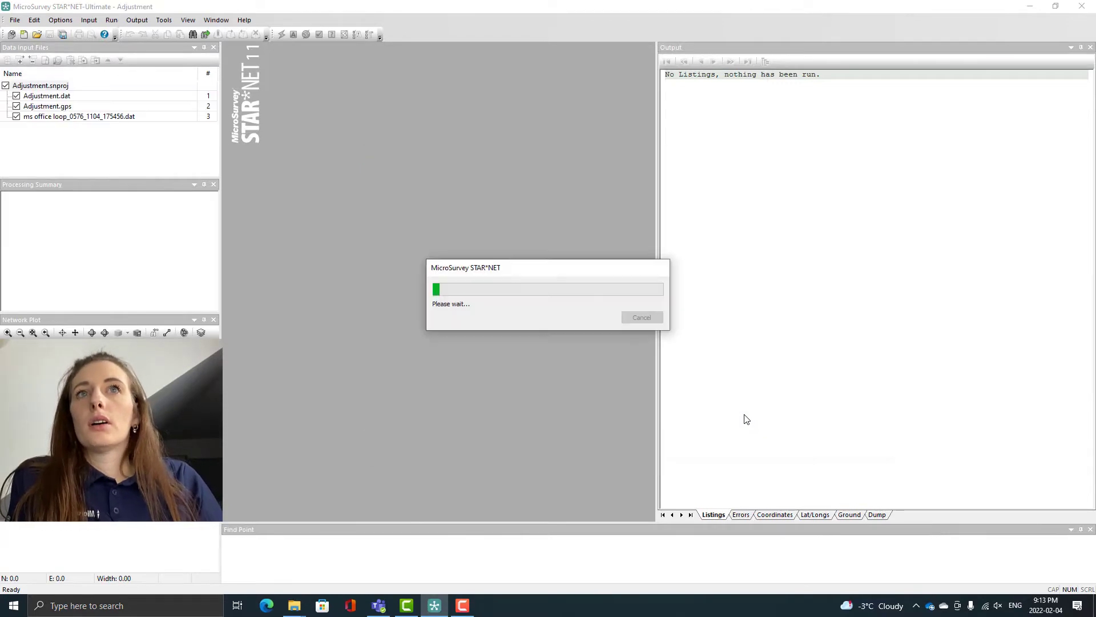
{"action": "left_click", "coordinate": [60, 19]}
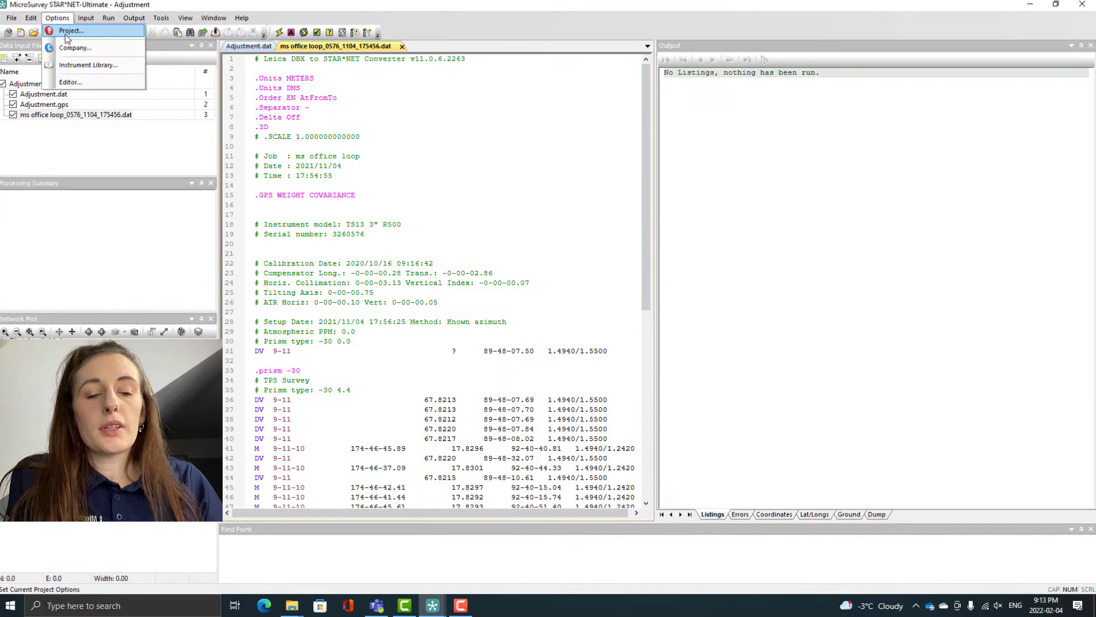
{"action": "left_click", "coordinate": [74, 32]}
{"action": "left_click", "coordinate": [624, 155]}
{"action": "left_click", "coordinate": [650, 232]}
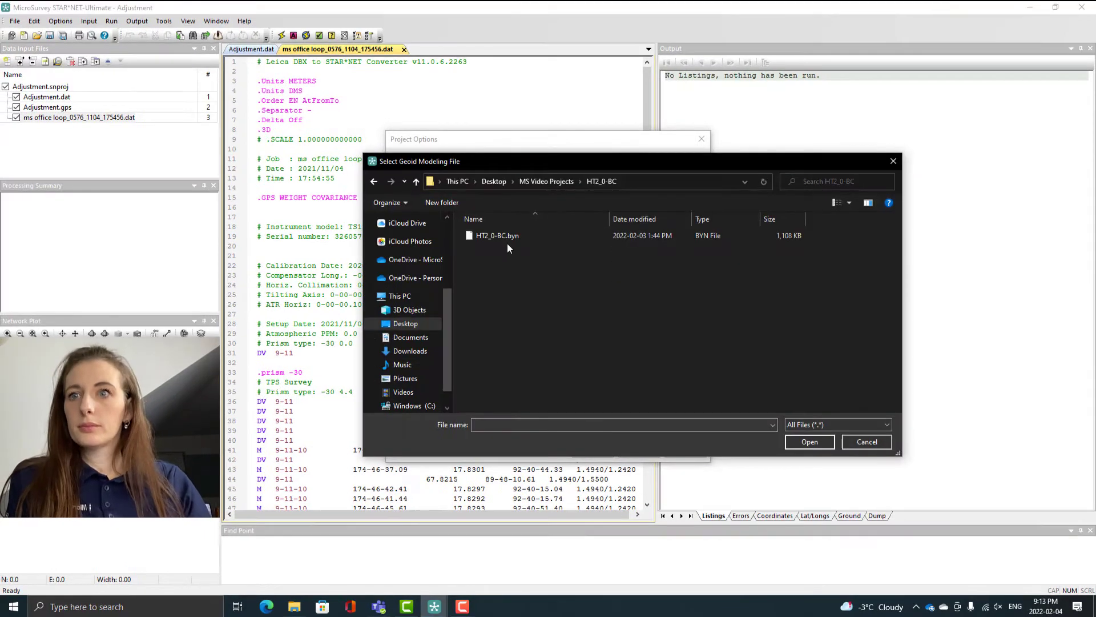
{"action": "left_click", "coordinate": [503, 235]}
{"action": "left_click", "coordinate": [801, 444]}
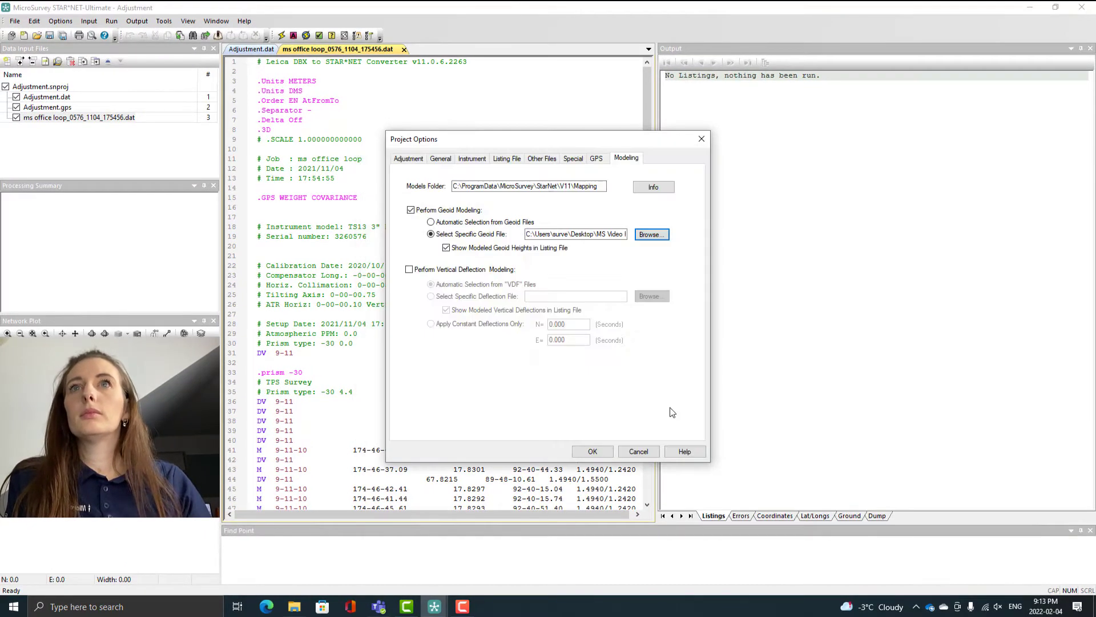
{"action": "left_click", "coordinate": [592, 449]}
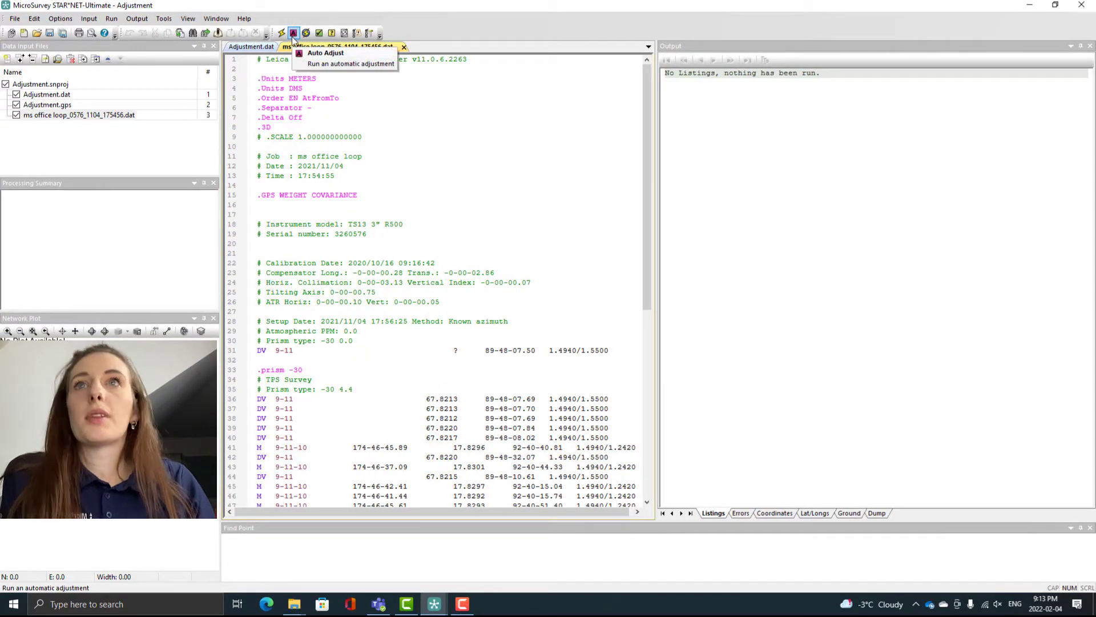
- Run Auto-Adjust with Max Std. Res. 3, 1 outlier removed per run, max 20 adjustments
{"action": "left_click", "coordinate": [294, 33]}
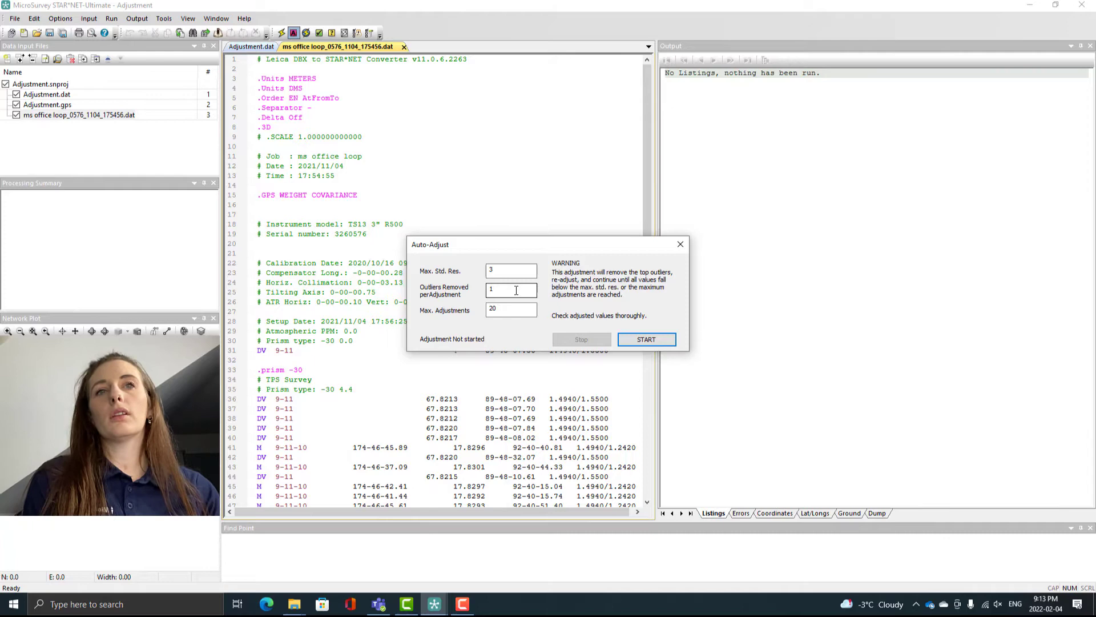
{"action": "left_click", "coordinate": [640, 340]}
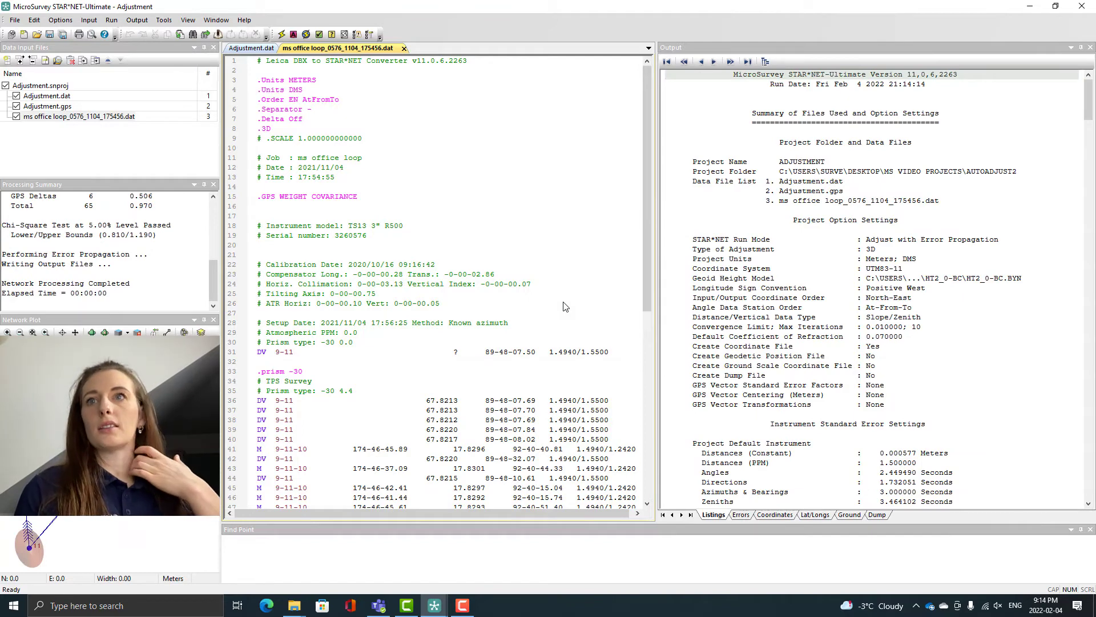
- Scroll the listing to the Statistical Summary; chi-square passes with total error factor 0.970
{"action": "scroll", "coordinate": [804, 346], "scroll_direction": "down", "scroll_amount": 5}
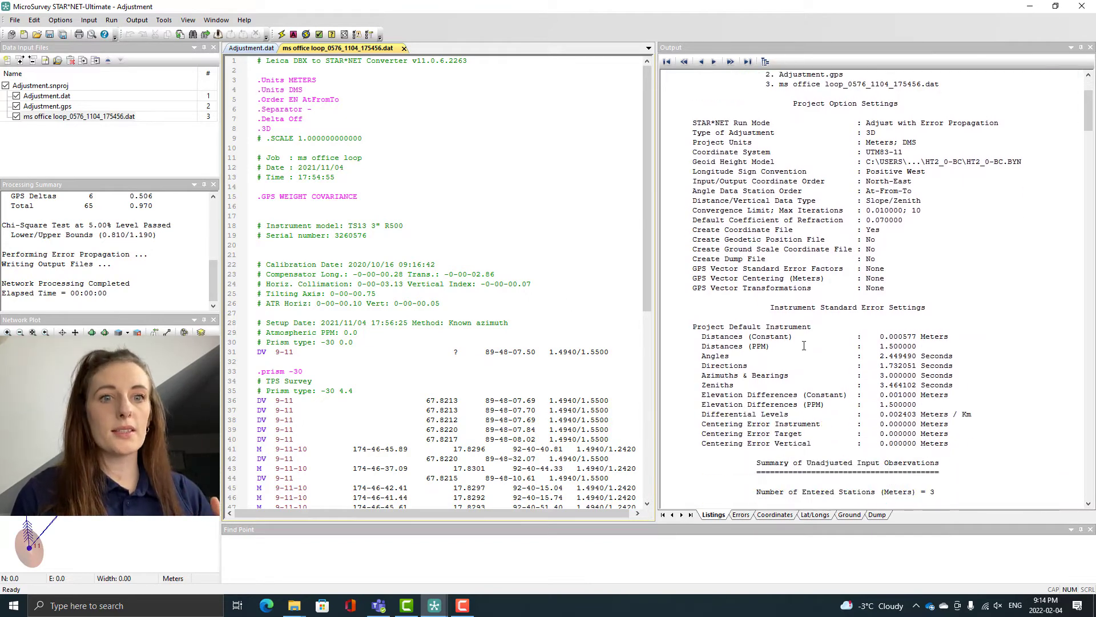
{"action": "scroll", "coordinate": [804, 345], "scroll_direction": "down", "scroll_amount": 3}
{"action": "scroll", "coordinate": [804, 345], "scroll_direction": "down", "scroll_amount": 1}
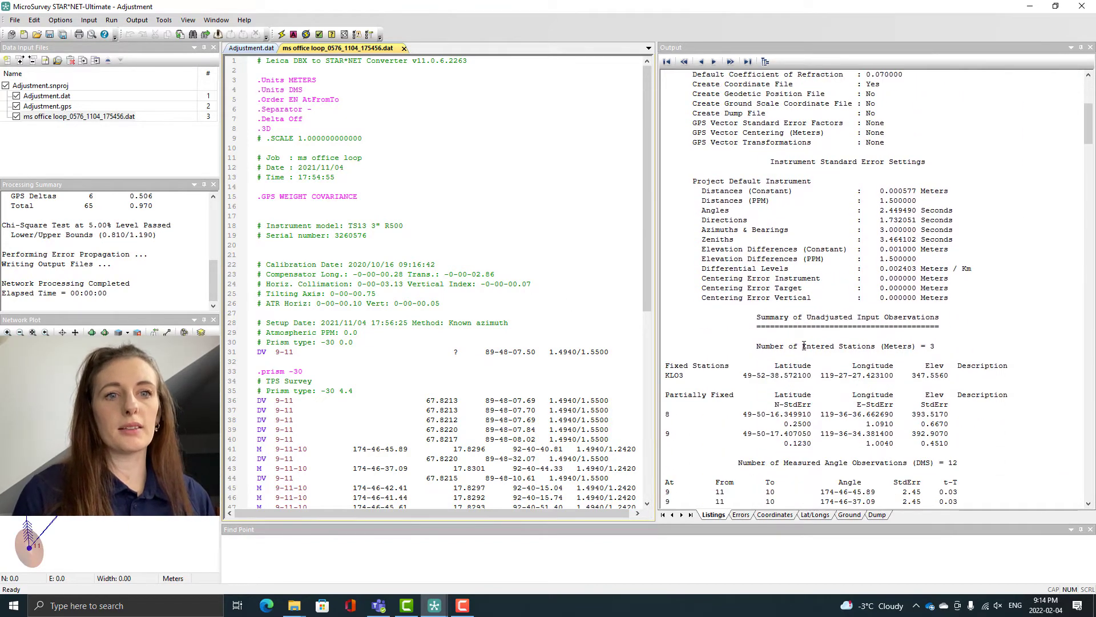
{"action": "scroll", "coordinate": [804, 345], "scroll_direction": "down", "scroll_amount": 20}
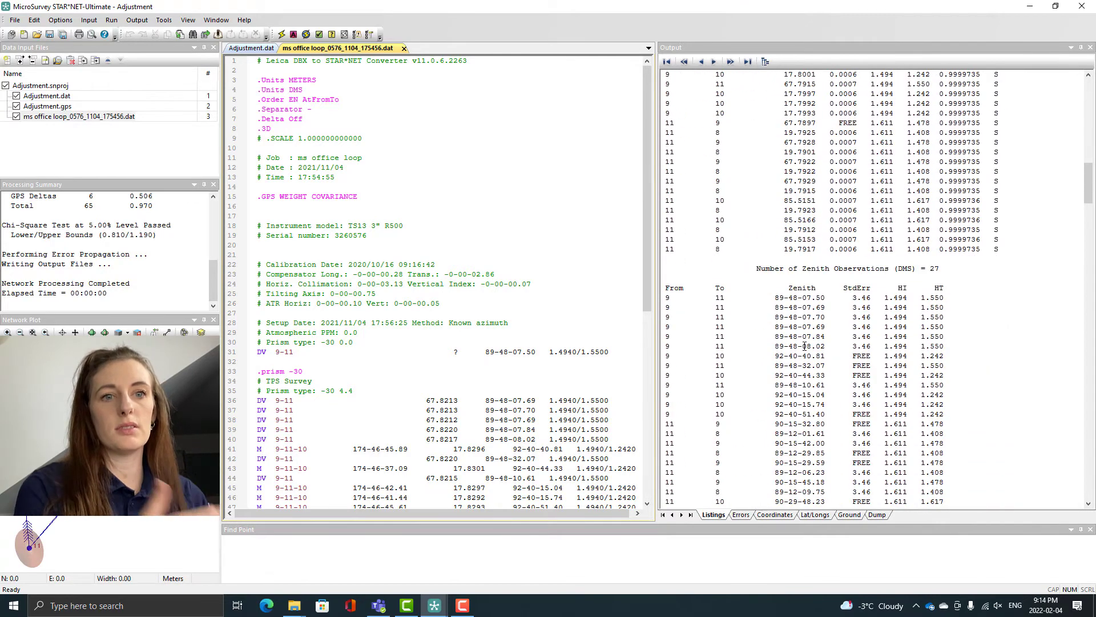
{"action": "scroll", "coordinate": [804, 346], "scroll_direction": "down", "scroll_amount": 15}
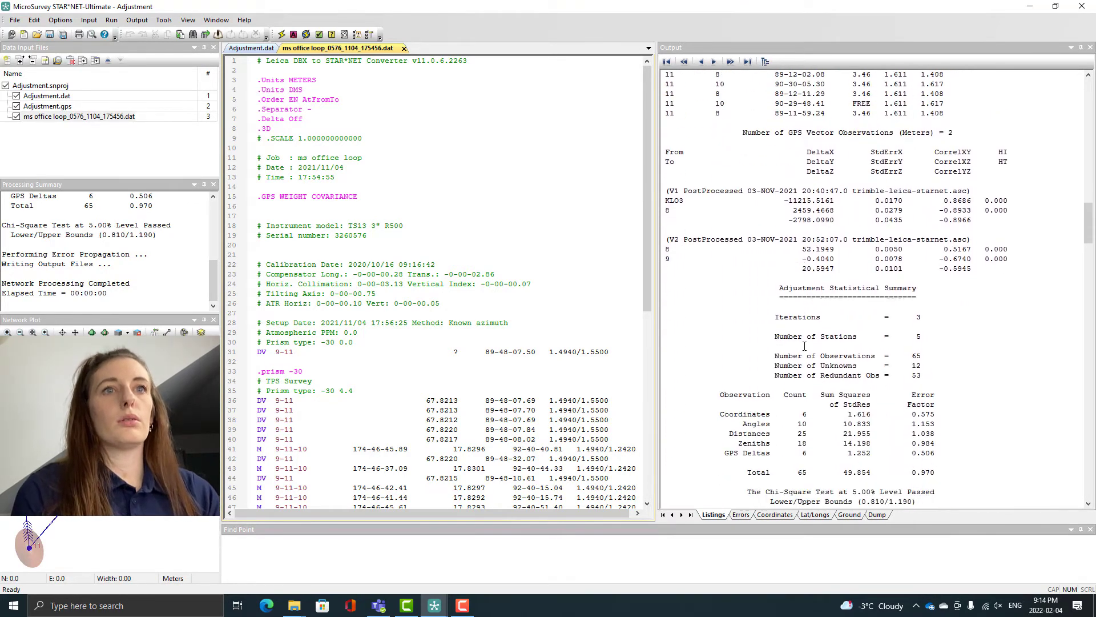
{"action": "scroll", "coordinate": [804, 345], "scroll_direction": "down", "scroll_amount": 1}
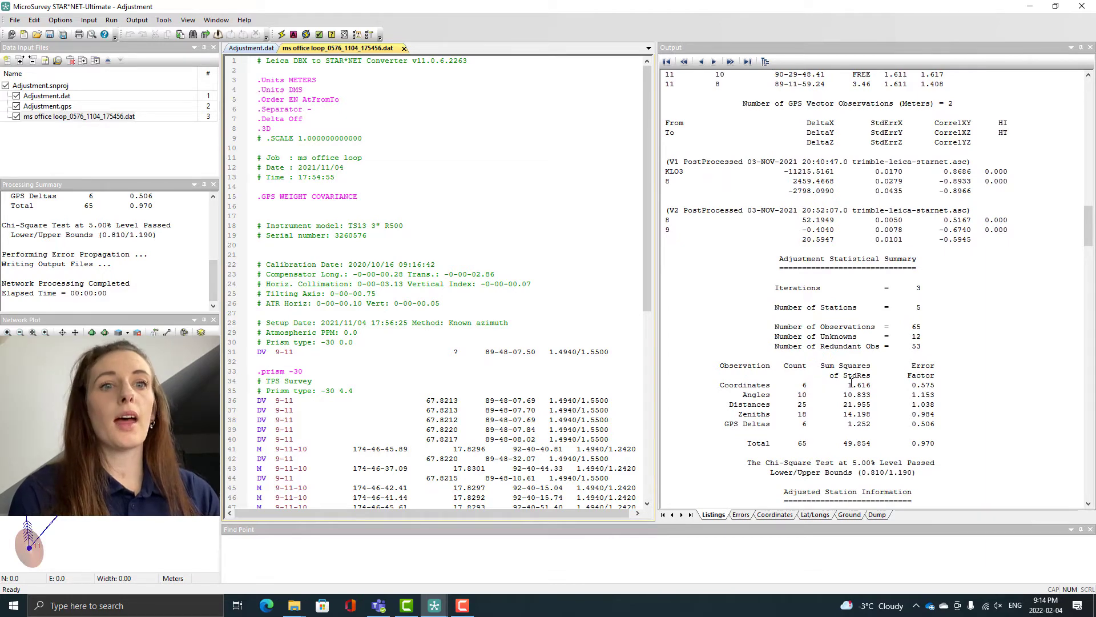
{"action": "scroll", "coordinate": [852, 383], "scroll_direction": "down", "scroll_amount": 7}
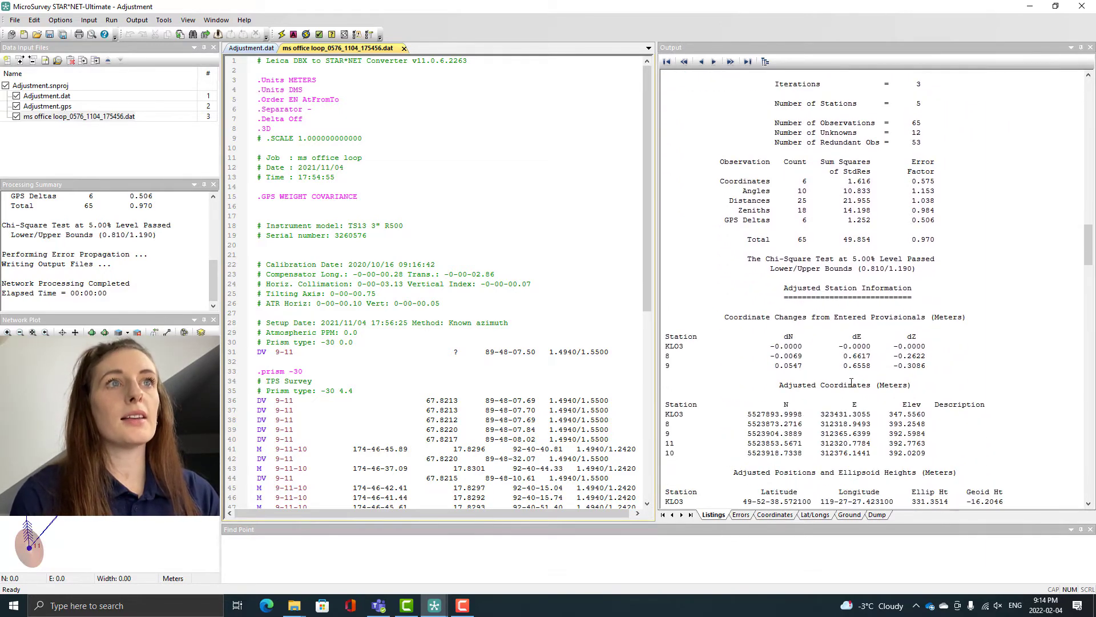
{"action": "scroll", "coordinate": [851, 384], "scroll_direction": "down", "scroll_amount": 4}
{"action": "scroll", "coordinate": [476, 348], "scroll_direction": "down", "scroll_amount": 6}
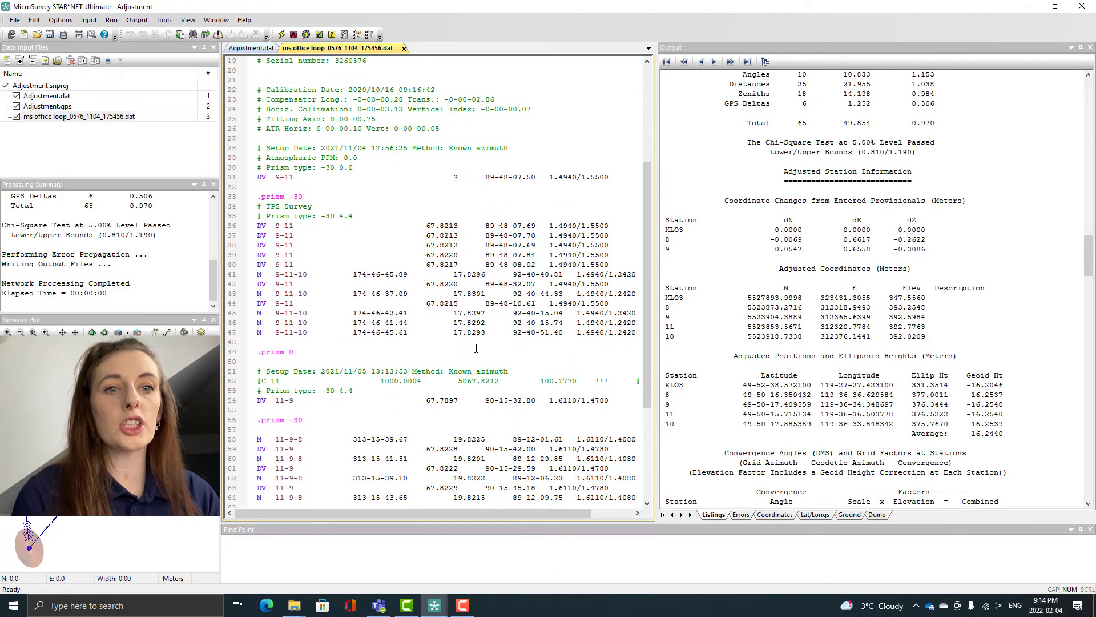
{"action": "scroll", "coordinate": [476, 349], "scroll_direction": "down", "scroll_amount": 2}
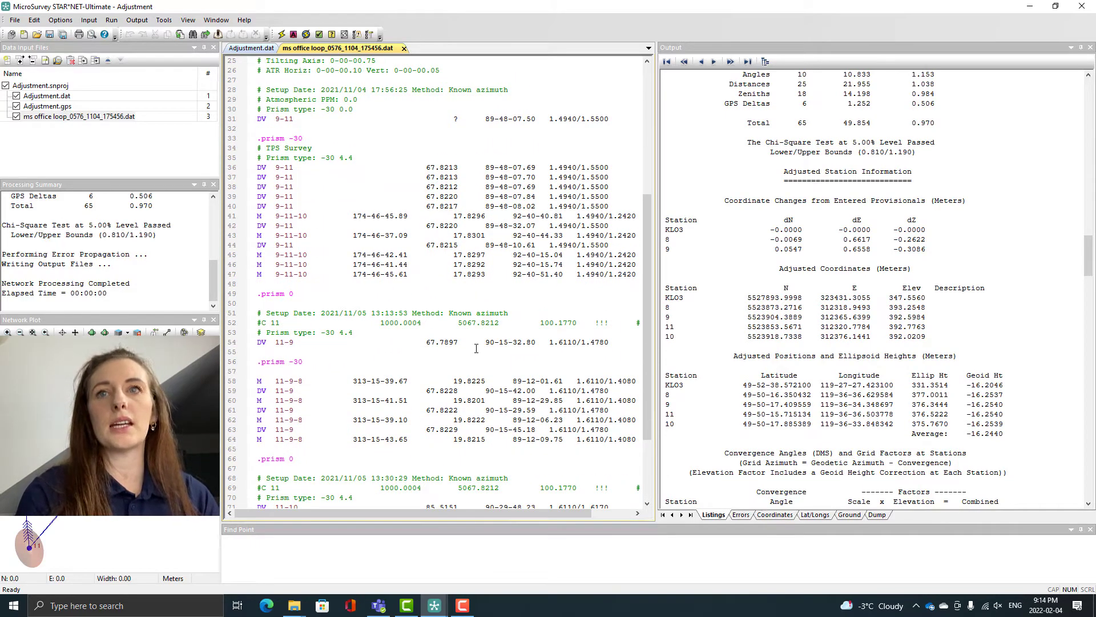
{"action": "scroll", "coordinate": [476, 349], "scroll_direction": "down", "scroll_amount": 4}
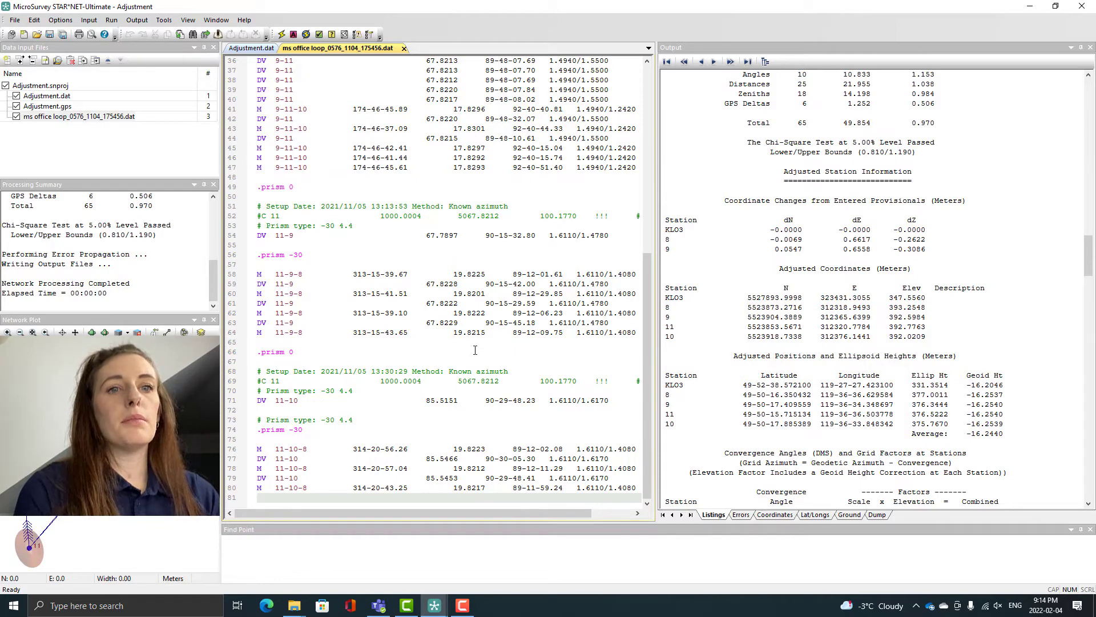
- Scroll through the twelve auto-adjust removals, ending at the 11-9 distance (StdRes 3.1*), into the residuals
{"action": "scroll", "coordinate": [750, 377], "scroll_direction": "down", "scroll_amount": 4}
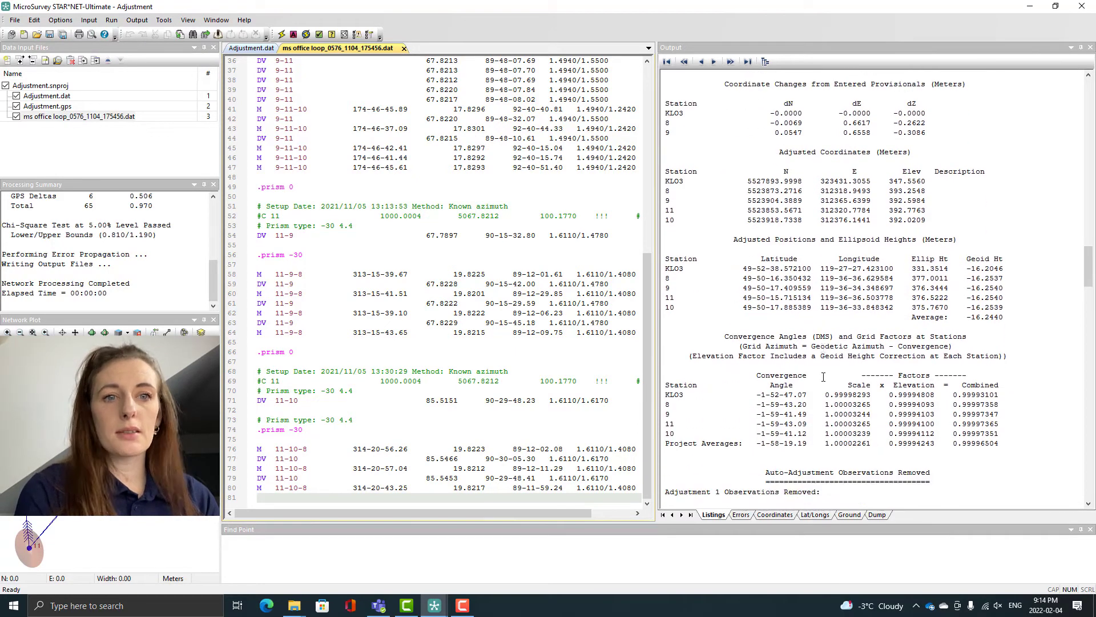
{"action": "scroll", "coordinate": [822, 381], "scroll_direction": "down", "scroll_amount": 2}
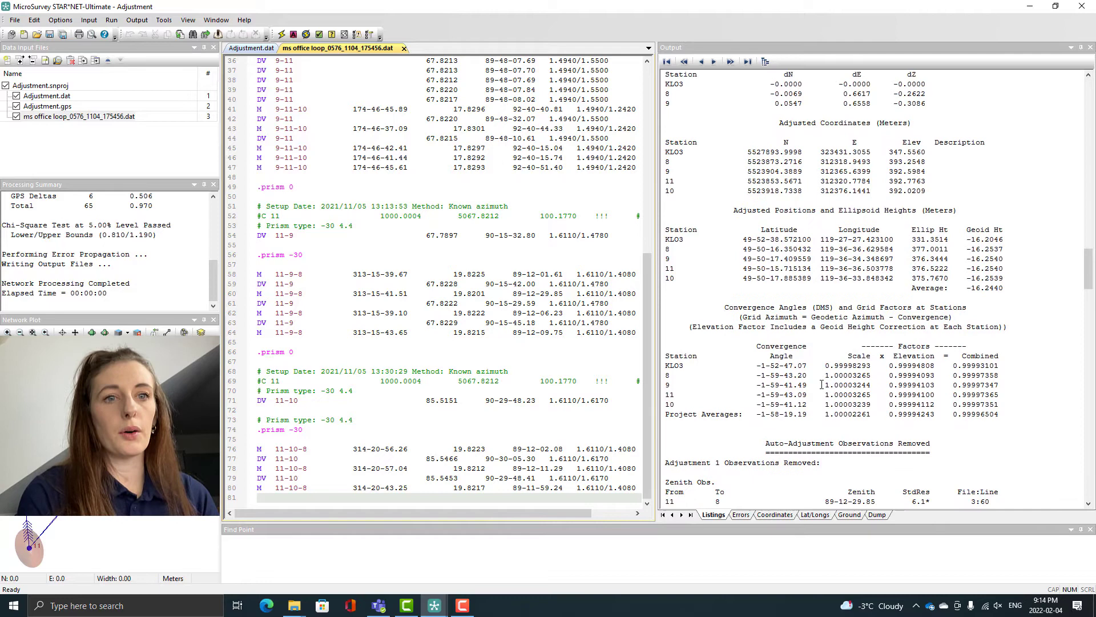
{"action": "scroll", "coordinate": [821, 384], "scroll_direction": "down", "scroll_amount": 3}
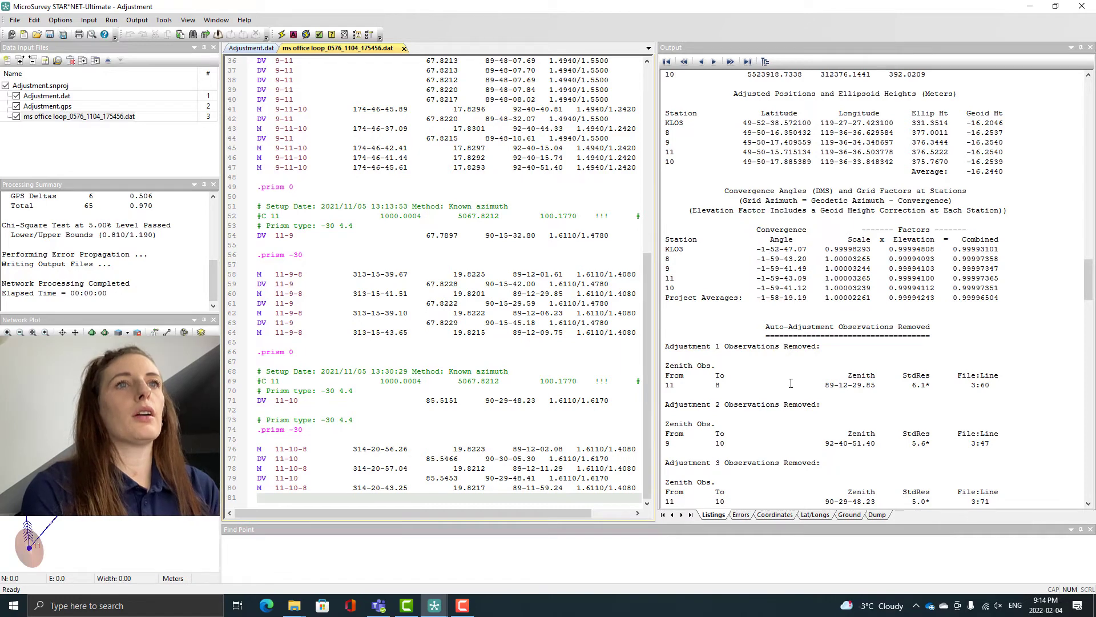
{"action": "scroll", "coordinate": [791, 383], "scroll_direction": "down", "scroll_amount": 1}
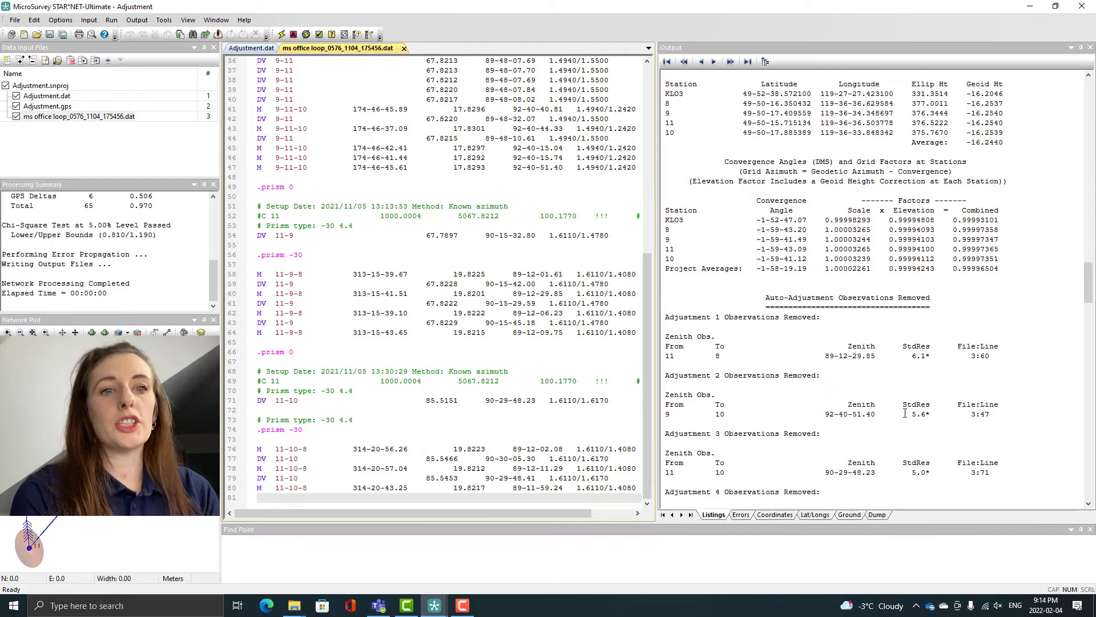
{"action": "scroll", "coordinate": [897, 414], "scroll_direction": "down", "scroll_amount": 1}
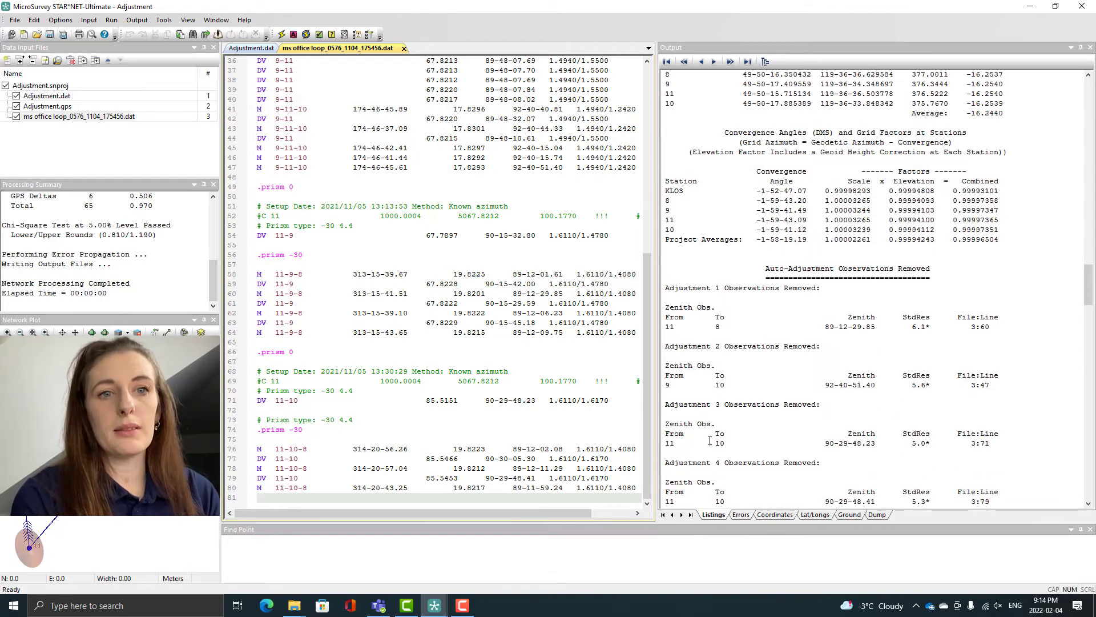
{"action": "scroll", "coordinate": [798, 434], "scroll_direction": "down", "scroll_amount": 1}
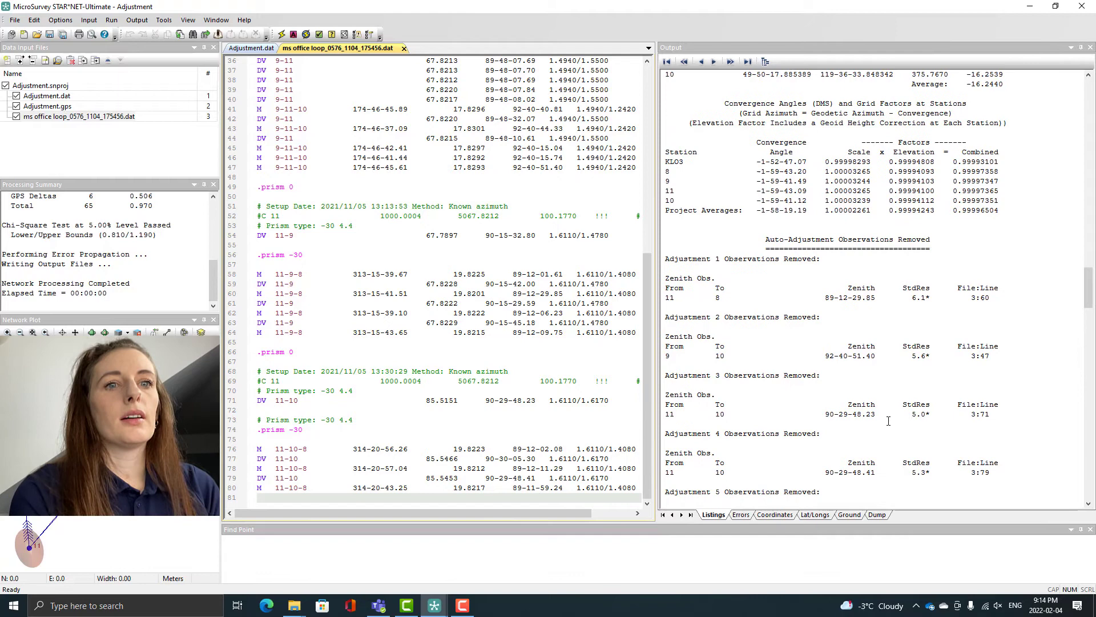
{"action": "scroll", "coordinate": [707, 471], "scroll_direction": "down", "scroll_amount": 3}
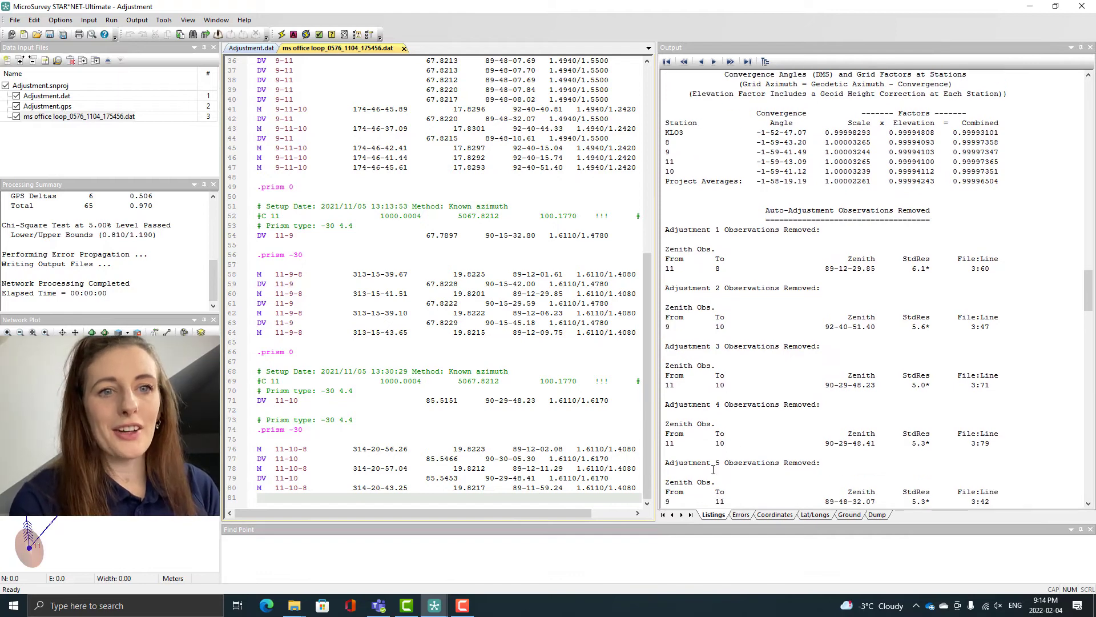
{"action": "scroll", "coordinate": [741, 418], "scroll_direction": "down", "scroll_amount": 2}
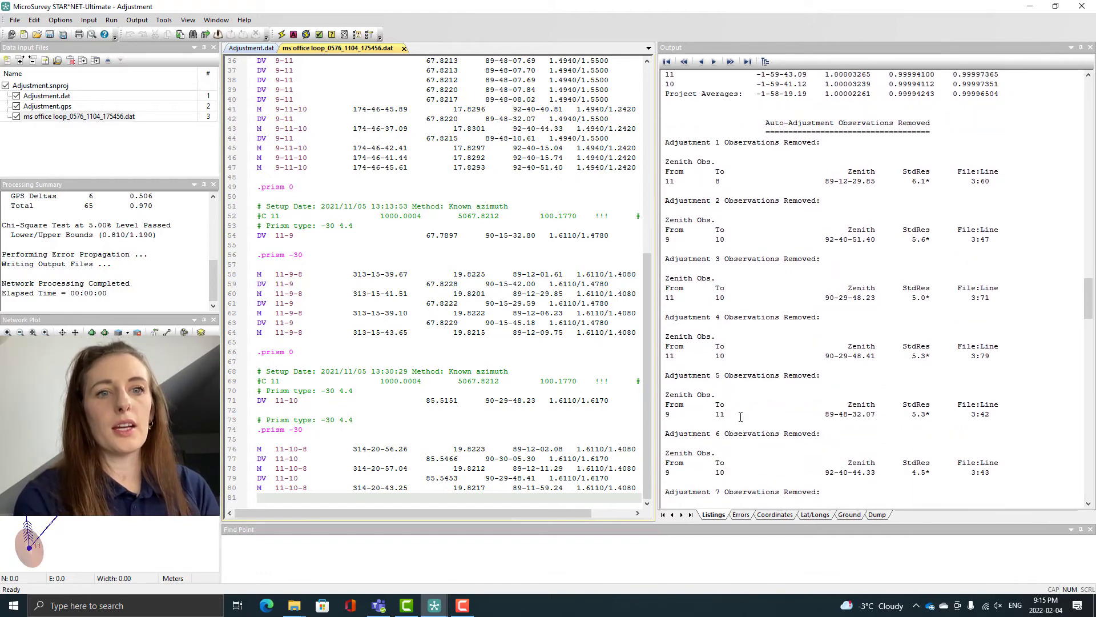
{"action": "scroll", "coordinate": [741, 417], "scroll_direction": "down", "scroll_amount": 1}
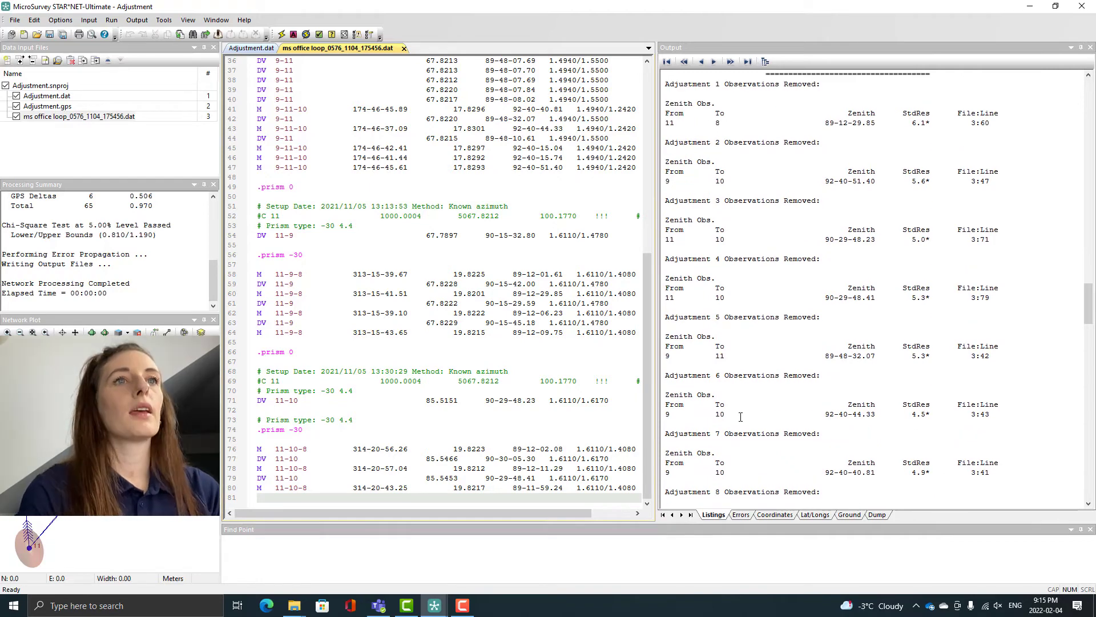
{"action": "scroll", "coordinate": [741, 418], "scroll_direction": "down", "scroll_amount": 3}
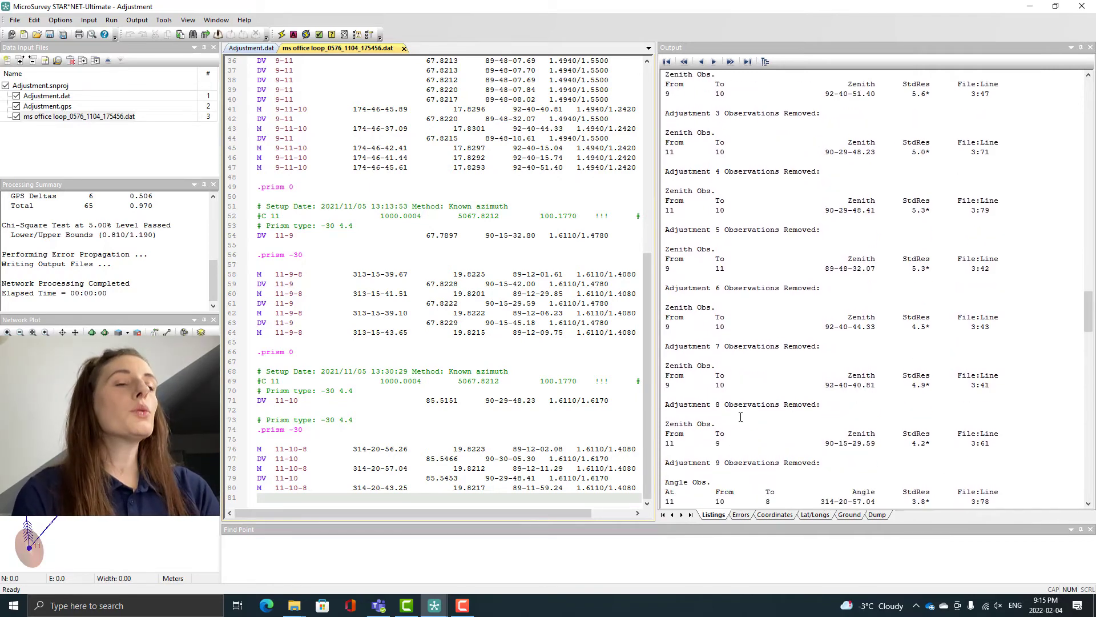
{"action": "scroll", "coordinate": [741, 418], "scroll_direction": "down", "scroll_amount": 2}
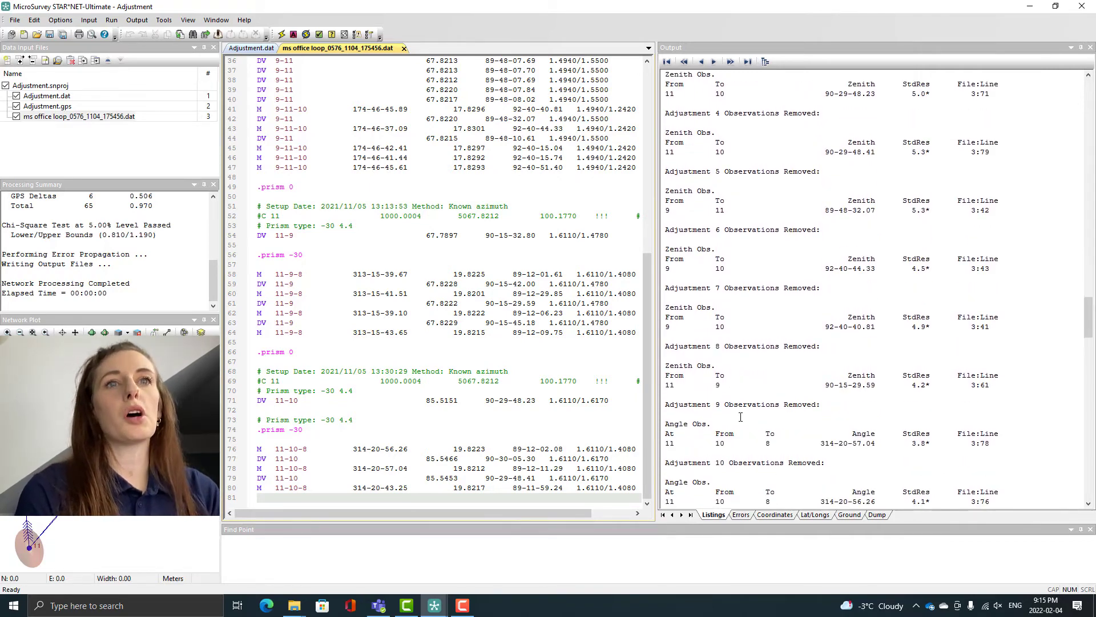
{"action": "scroll", "coordinate": [740, 417], "scroll_direction": "down", "scroll_amount": 3}
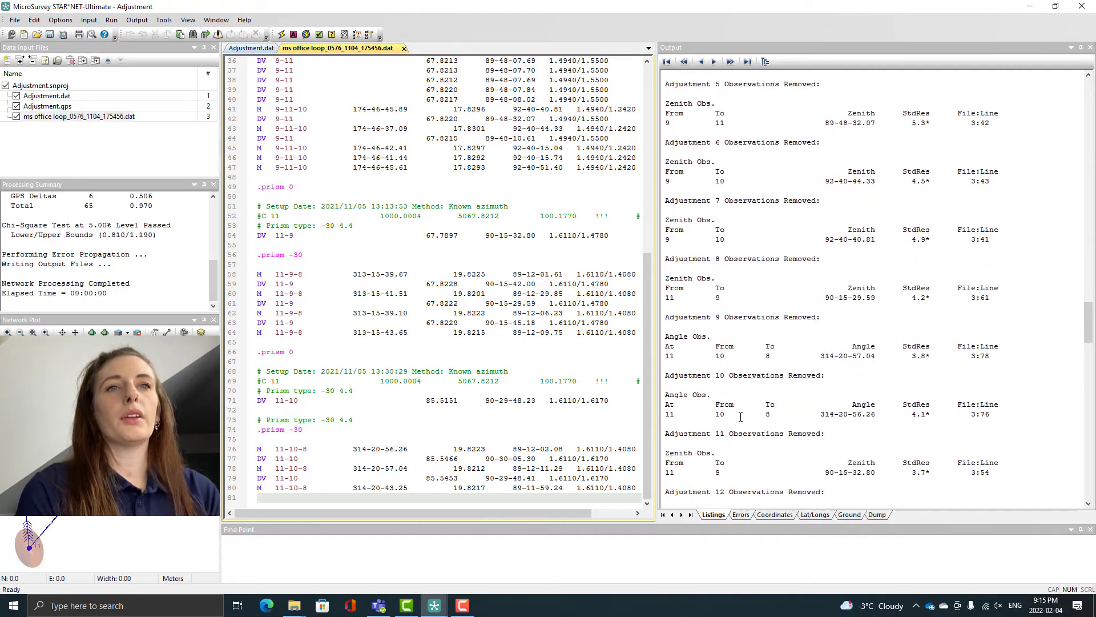
{"action": "scroll", "coordinate": [740, 417], "scroll_direction": "down", "scroll_amount": 1}
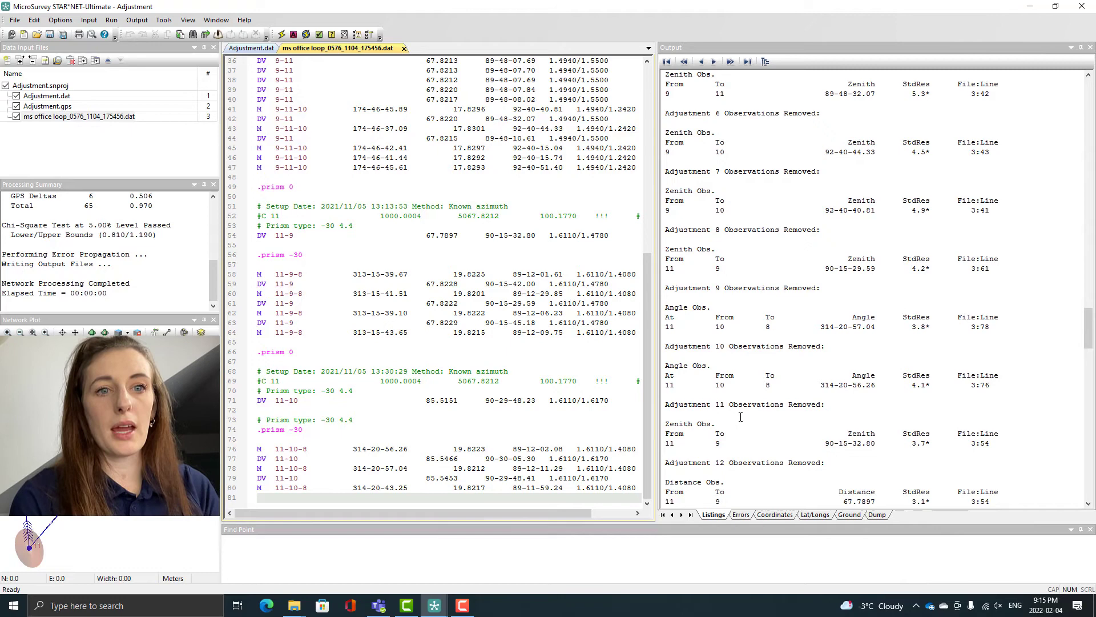
{"action": "scroll", "coordinate": [740, 417], "scroll_direction": "down", "scroll_amount": 2}
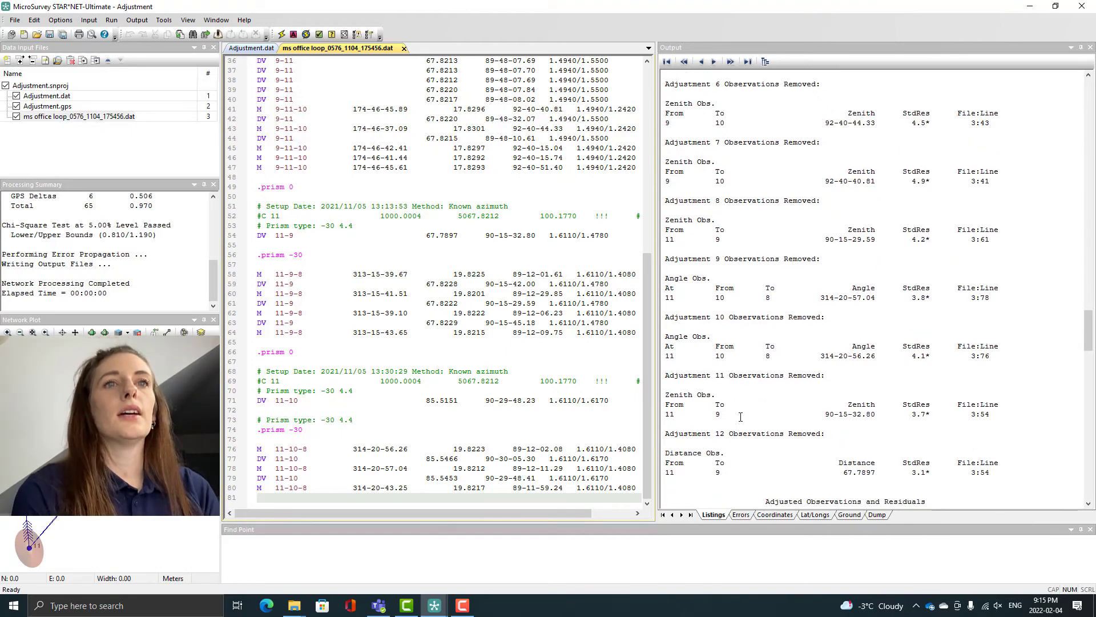
{"action": "scroll", "coordinate": [740, 418], "scroll_direction": "down", "scroll_amount": 2}
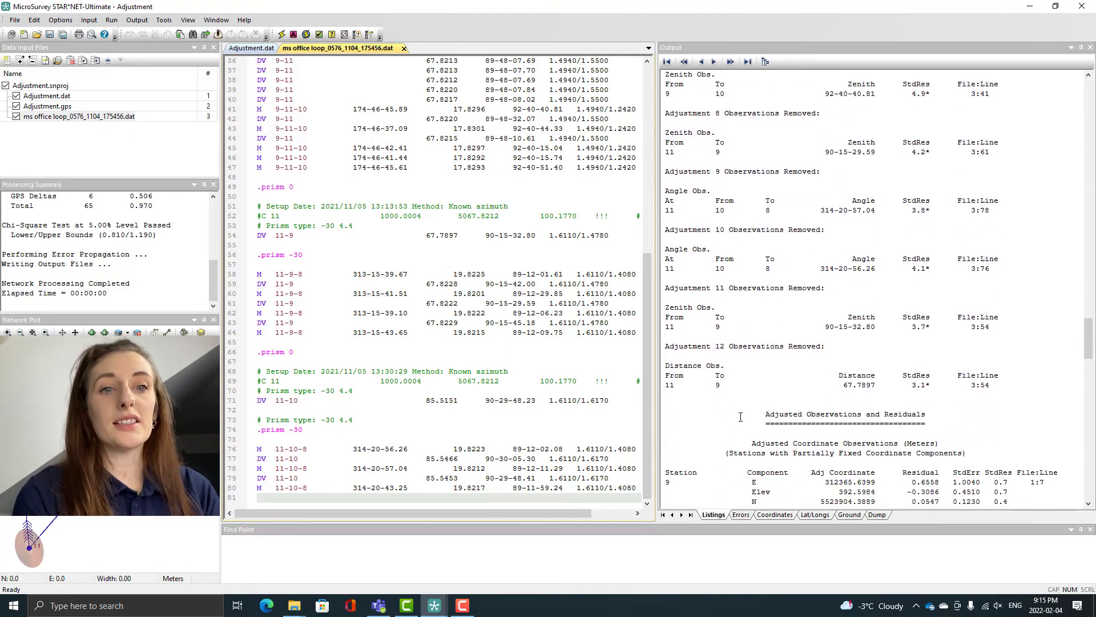
{"action": "scroll", "coordinate": [741, 418], "scroll_direction": "down", "scroll_amount": 2}
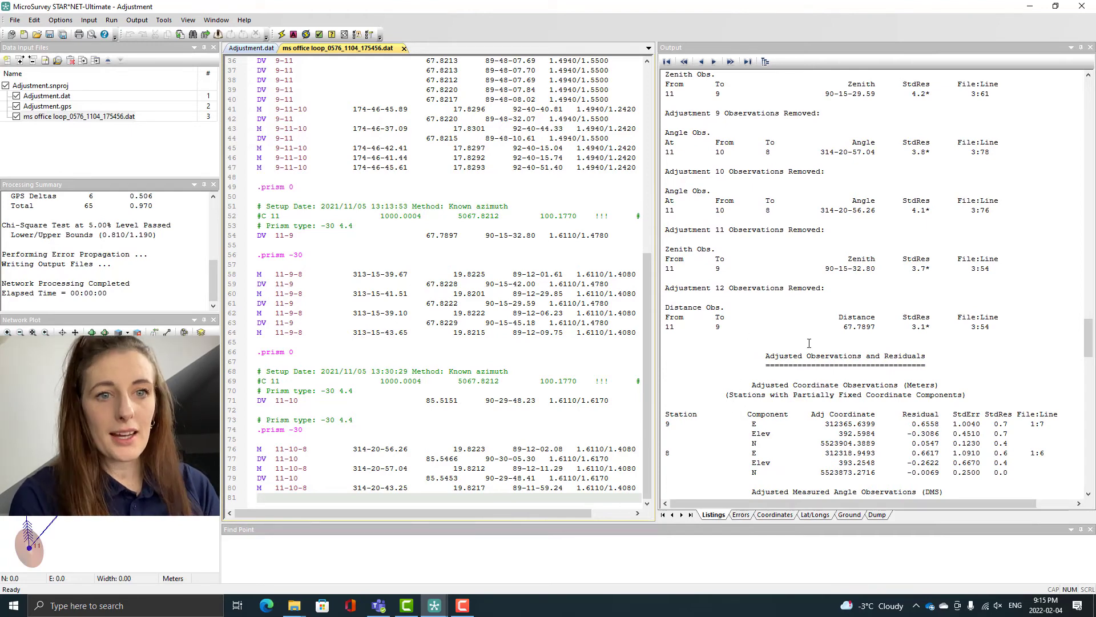
{"action": "scroll", "coordinate": [809, 343], "scroll_direction": "up", "scroll_amount": 1}
{"action": "scroll", "coordinate": [809, 344], "scroll_direction": "down", "scroll_amount": 14}
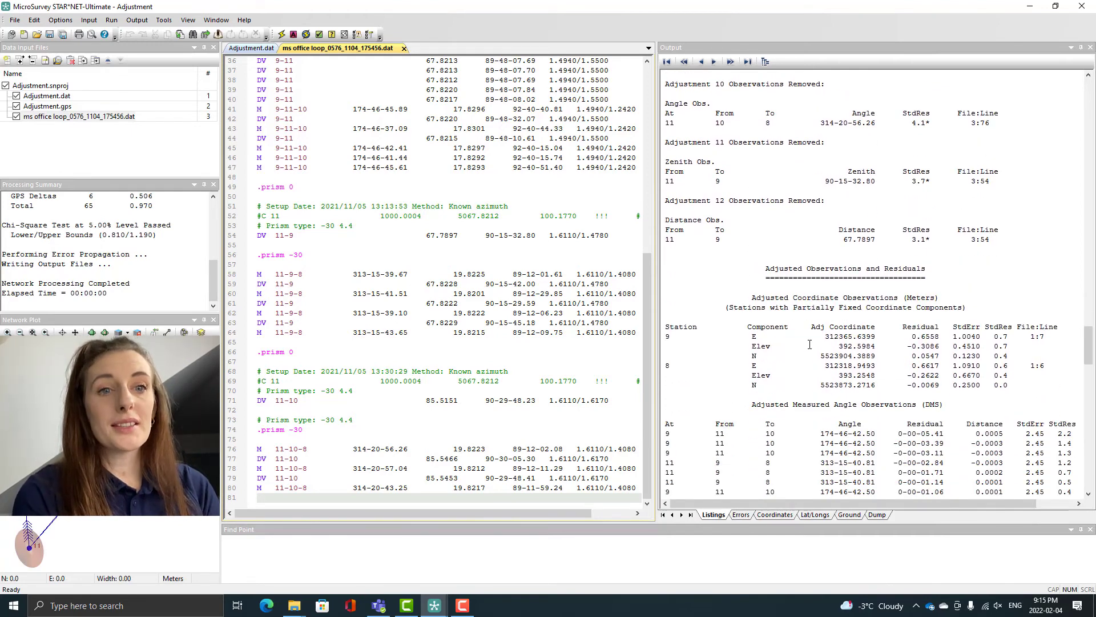